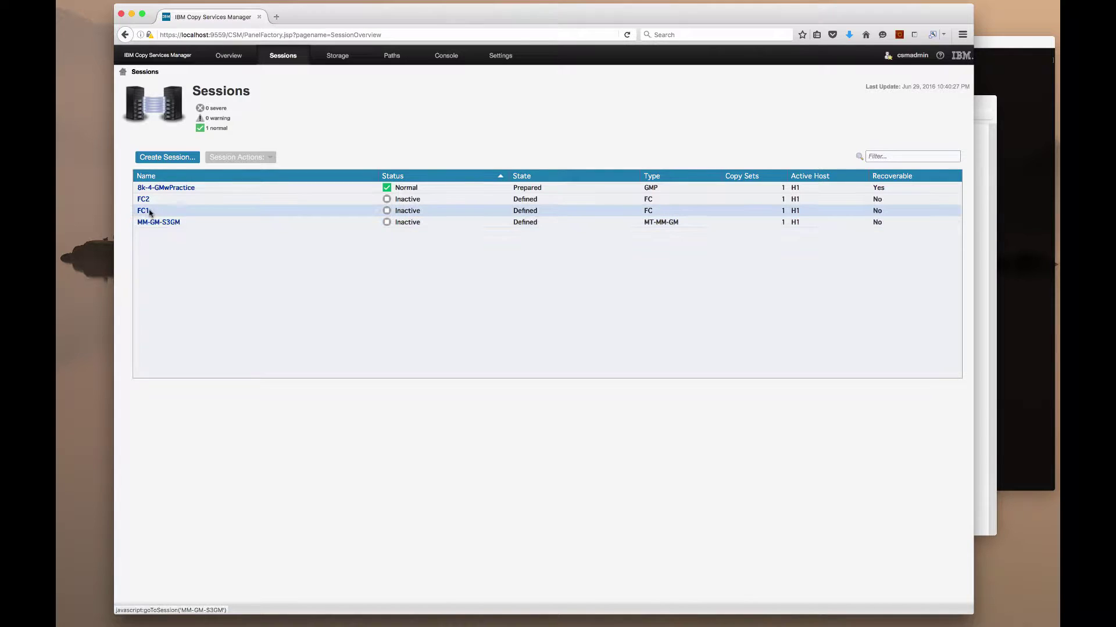
Inspect FC1's single copy set, H1 volume 4009 to T1 volume 4209, then return to FC1's details
click(144, 212)
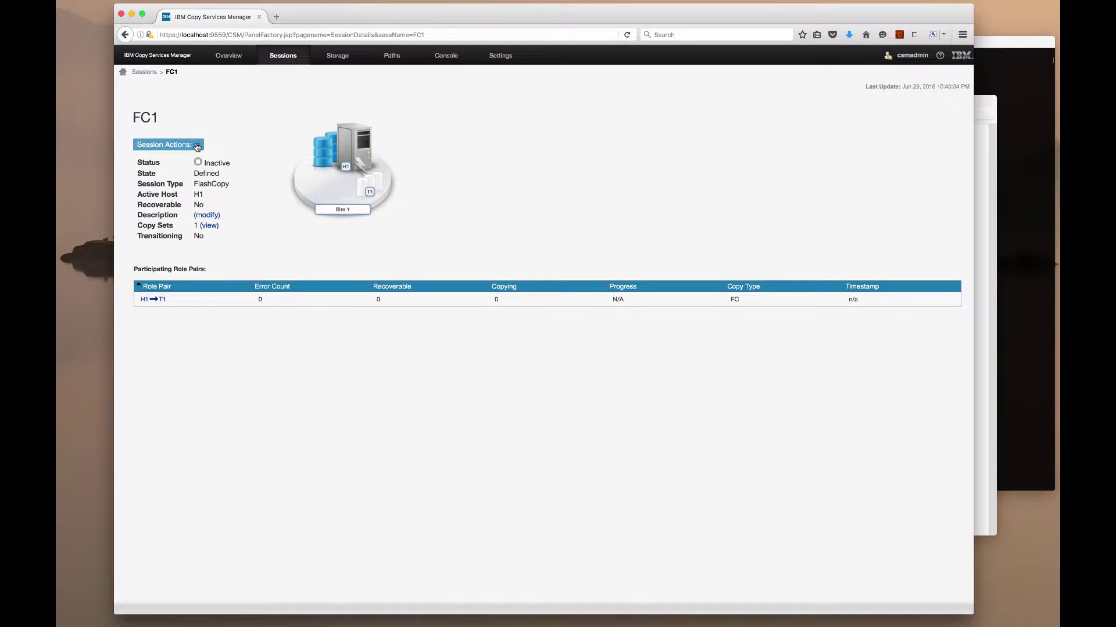
click(198, 145)
mouse_move(200, 172)
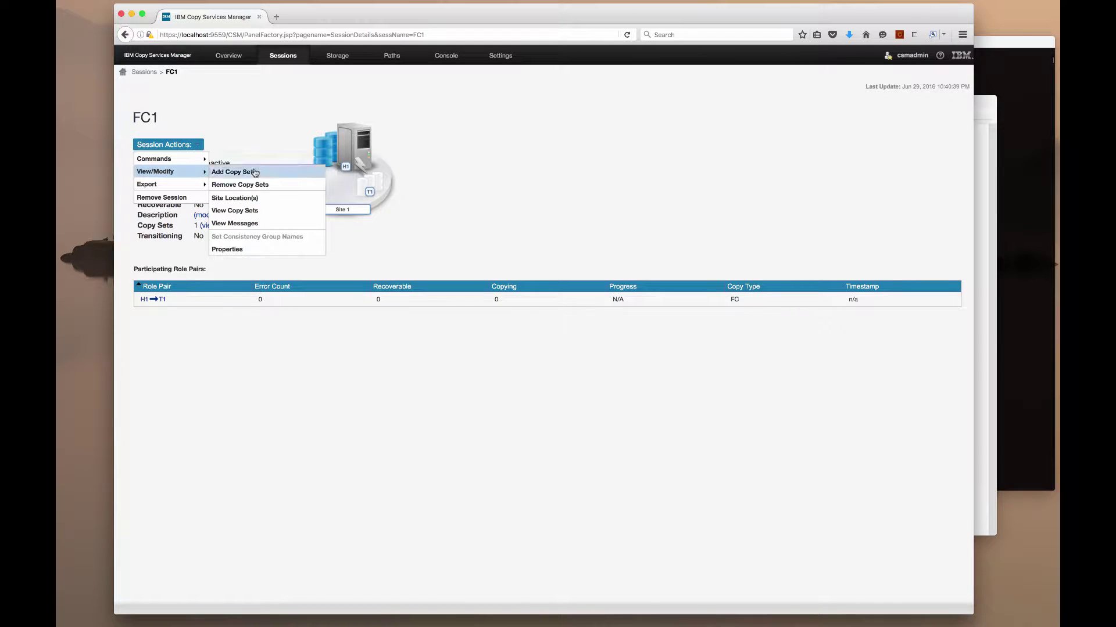
click(263, 209)
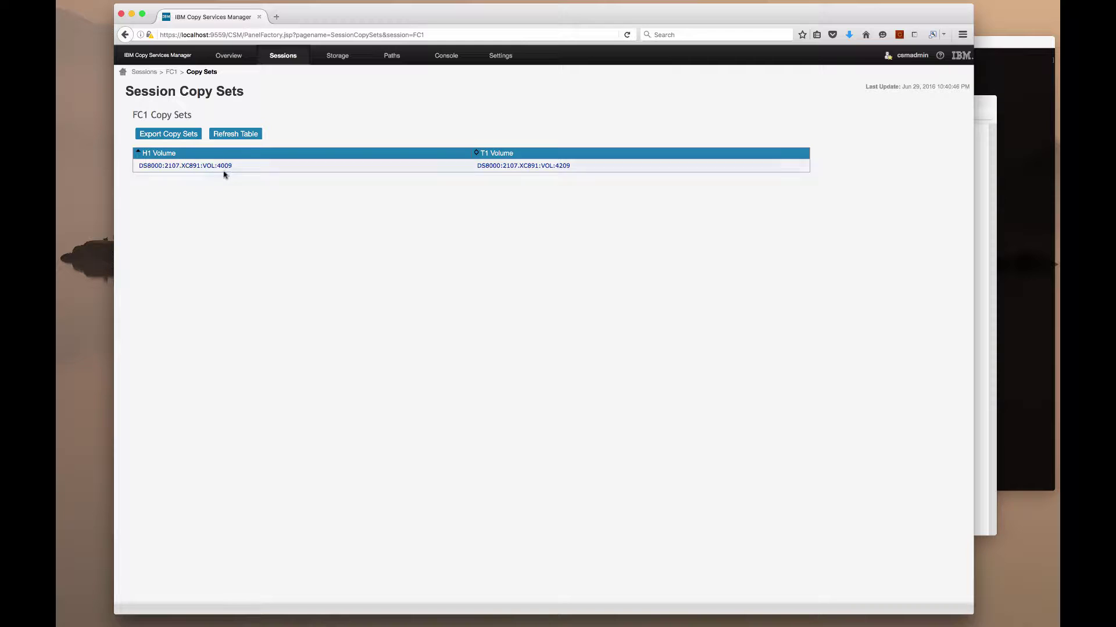
mouse_move(226, 171)
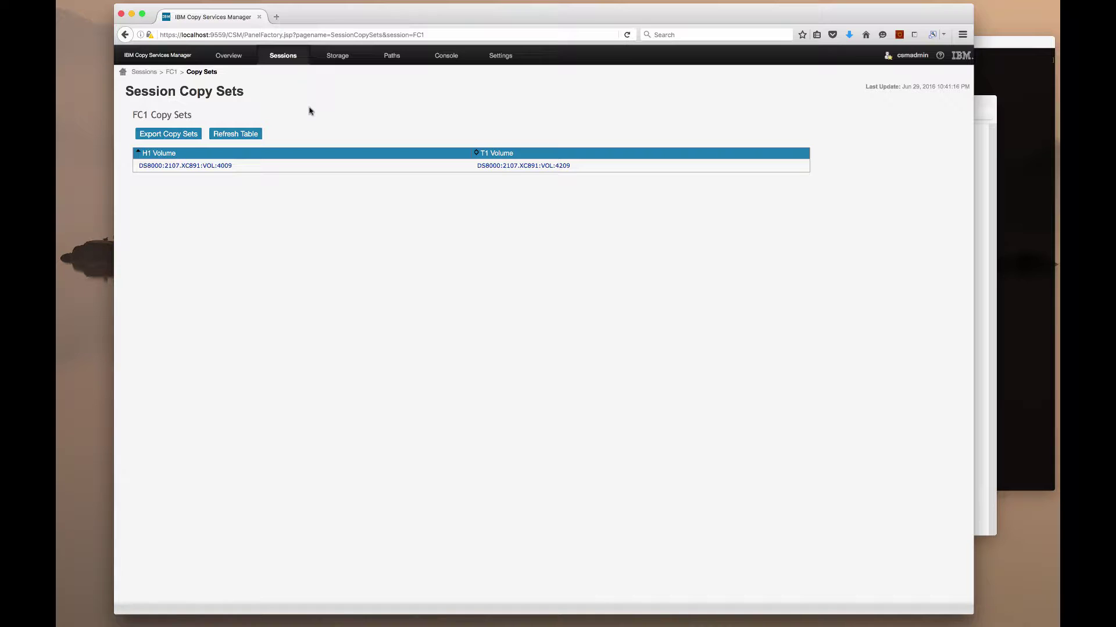
click(172, 73)
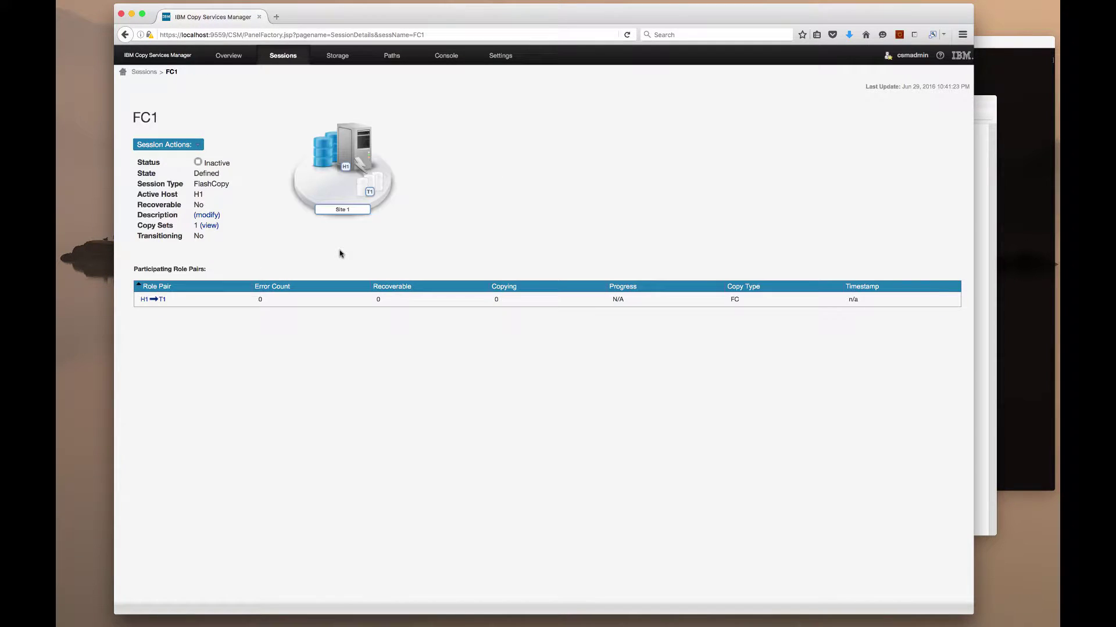
Enable Incremental FlashCopy in FC1's H1-T1 options, save it, and return to the Sessions list
click(175, 145)
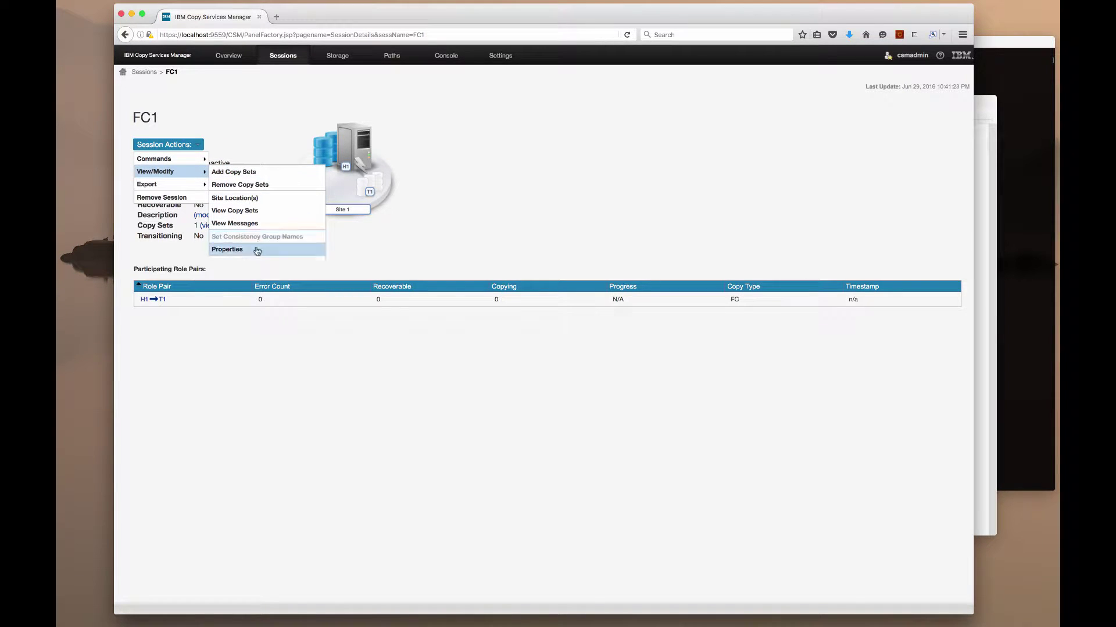
click(257, 250)
click(450, 269)
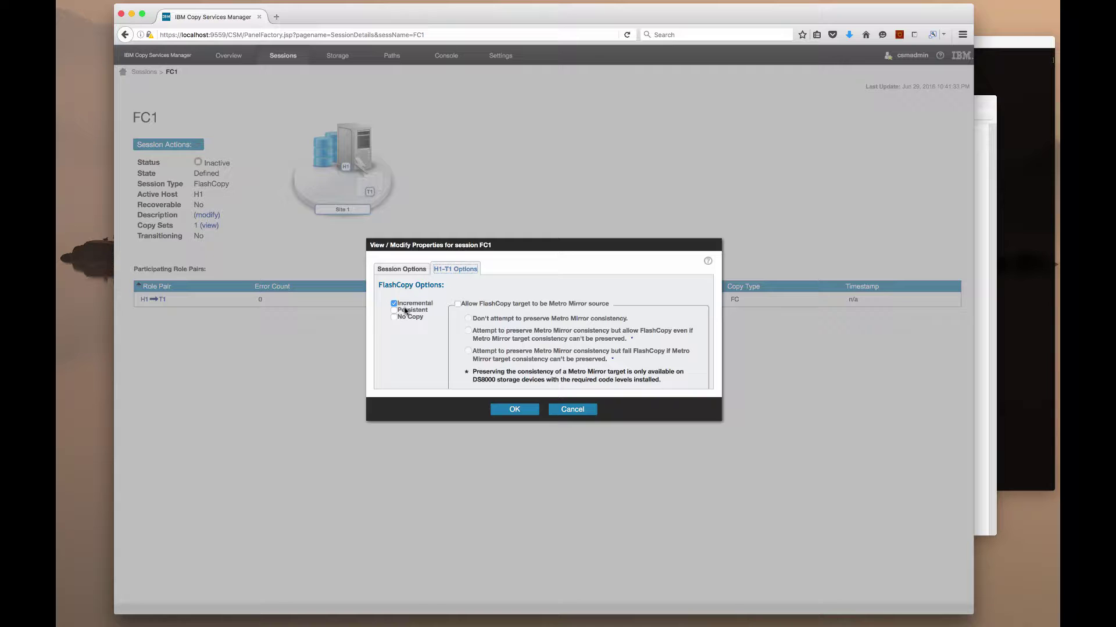
click(502, 412)
click(146, 74)
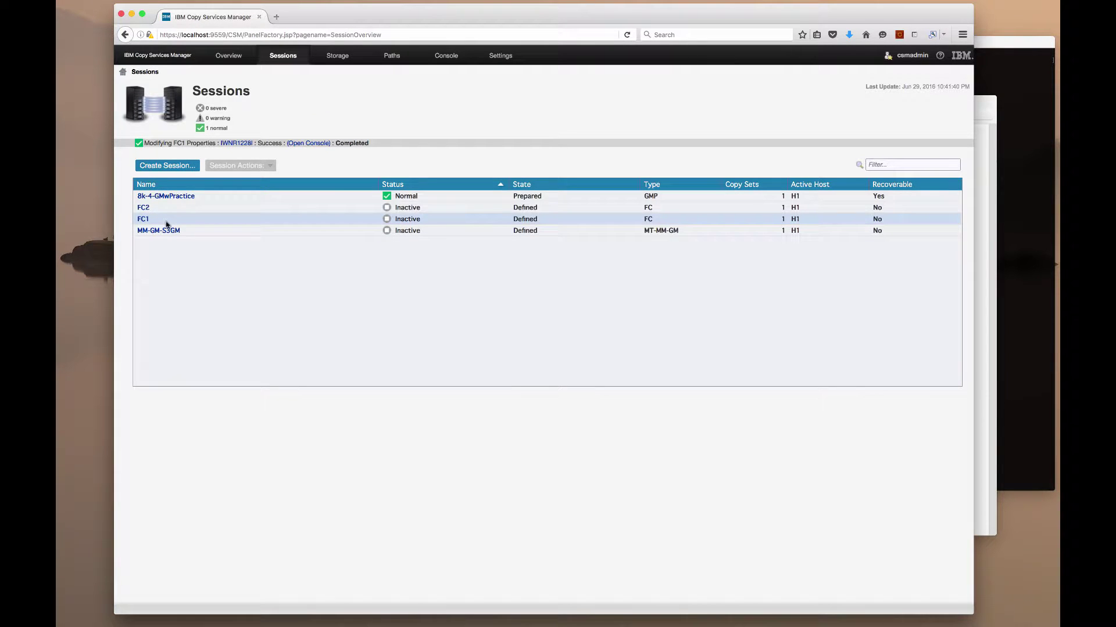
click(143, 207)
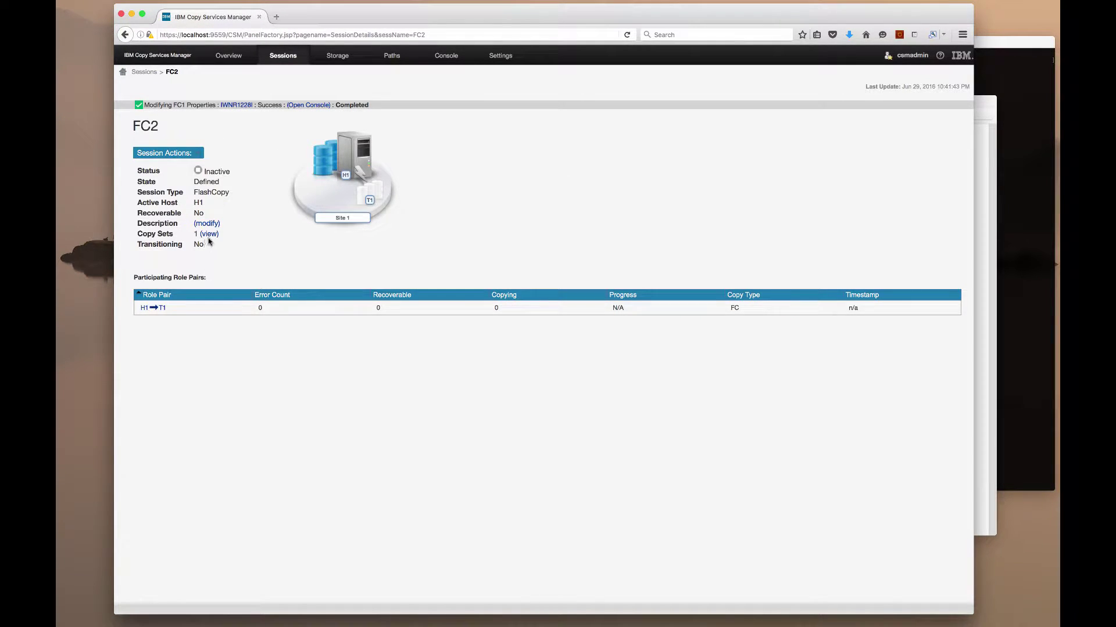
click(210, 234)
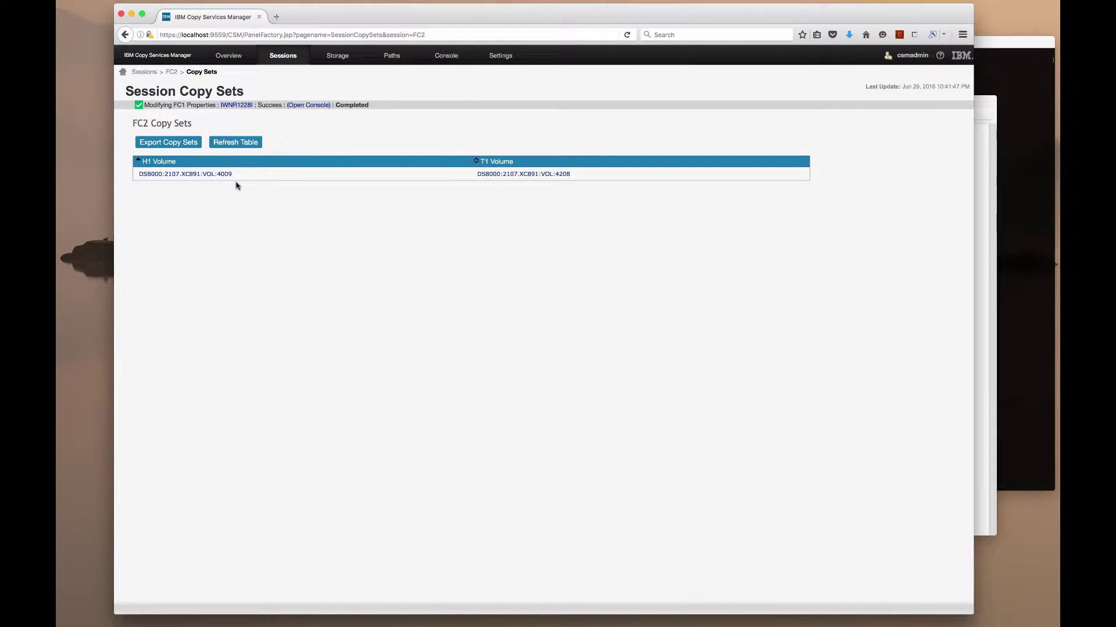
mouse_move(204, 178)
click(172, 71)
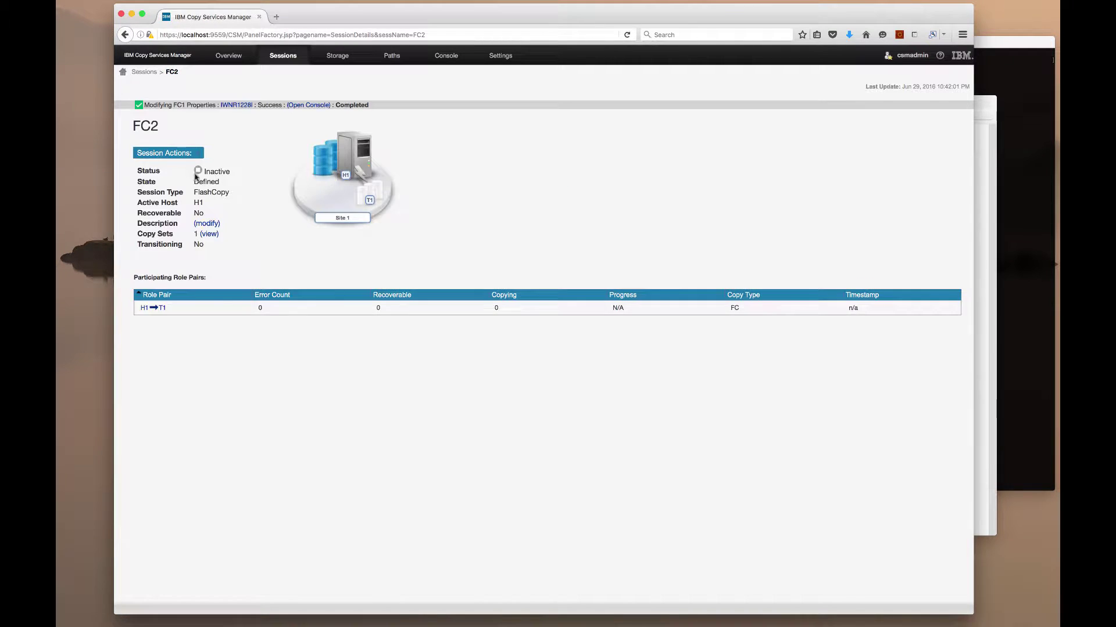
click(186, 154)
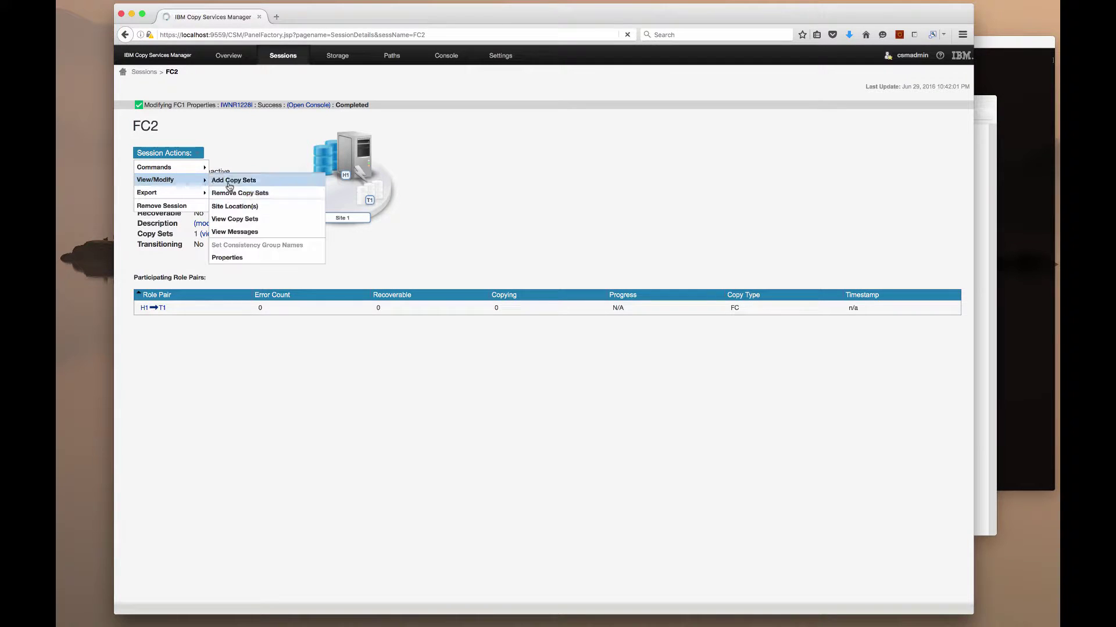
click(235, 256)
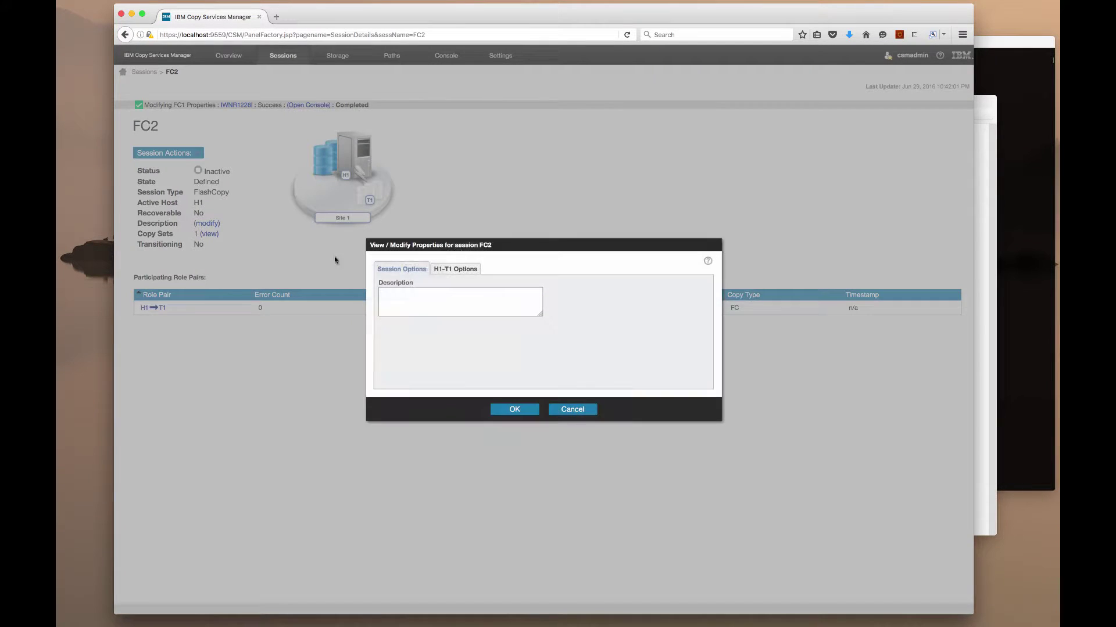
click(451, 271)
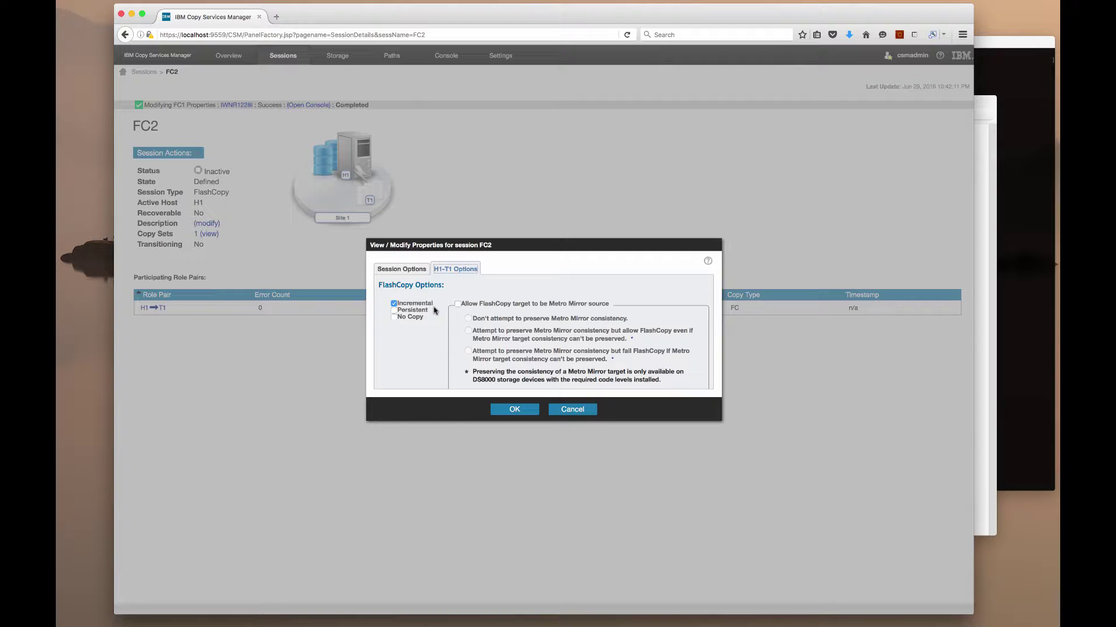
click(559, 411)
click(143, 72)
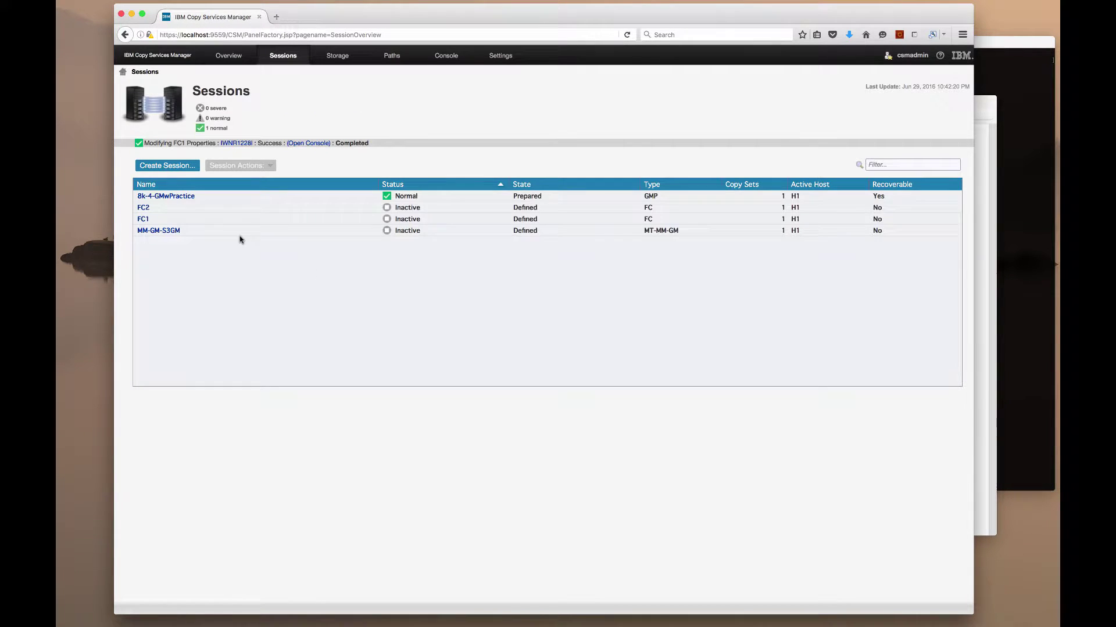
Flash the FC1 and FC2 sessions, confirming each flash
click(231, 218)
click(266, 167)
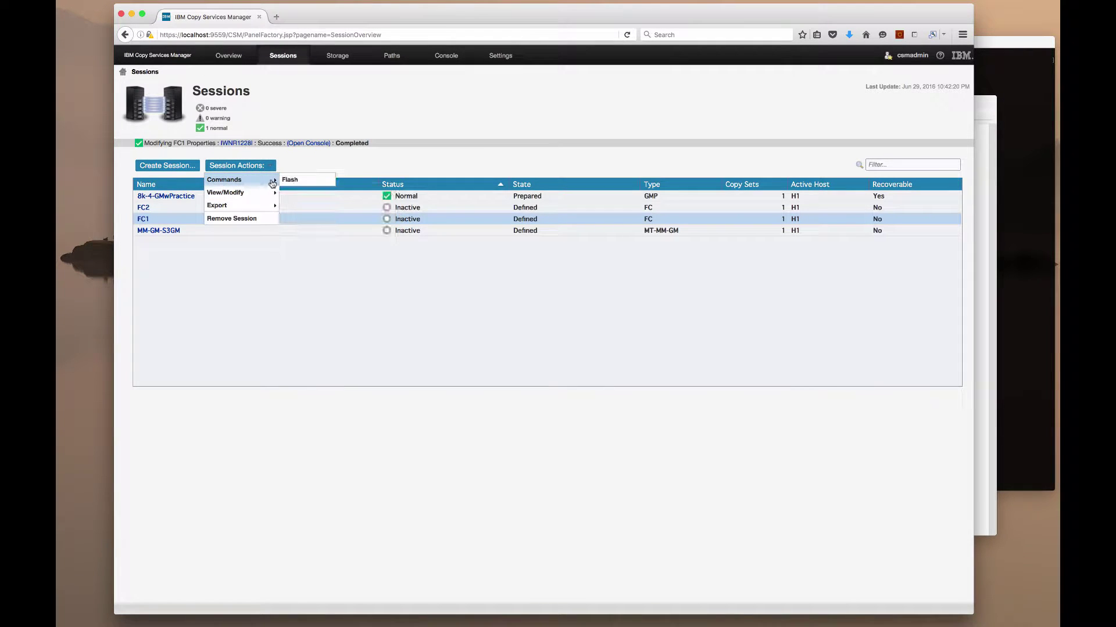
click(296, 182)
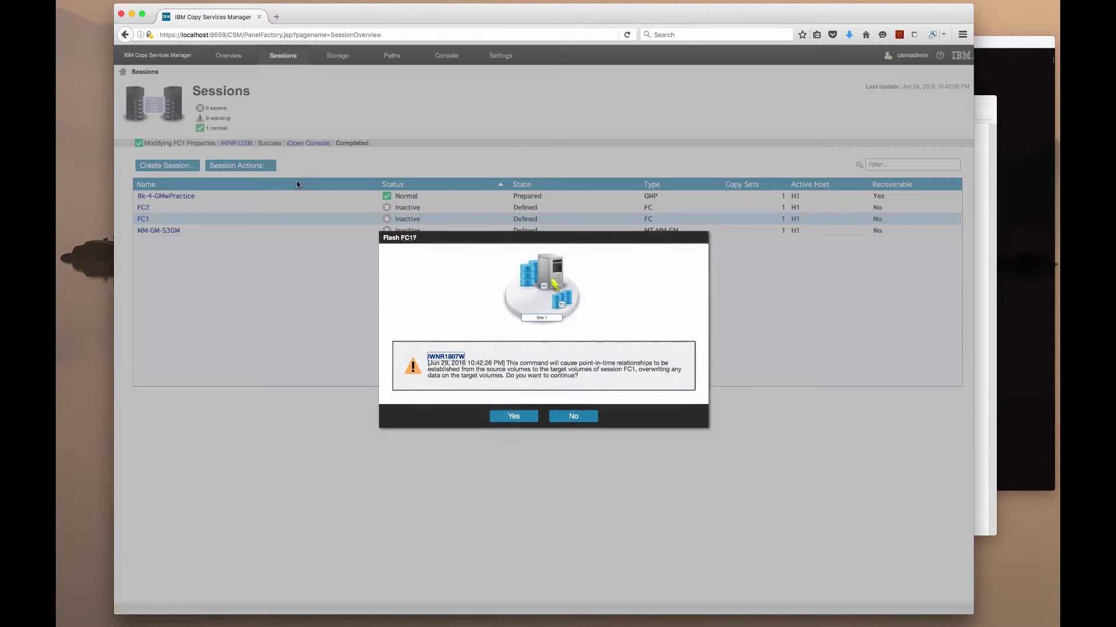
click(514, 417)
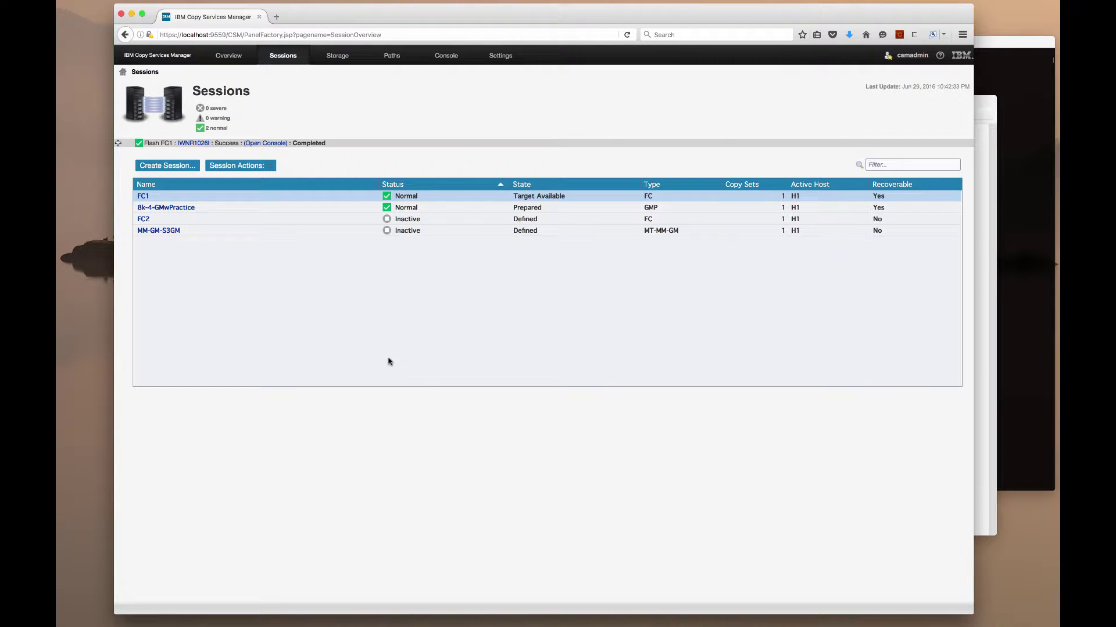
click(233, 221)
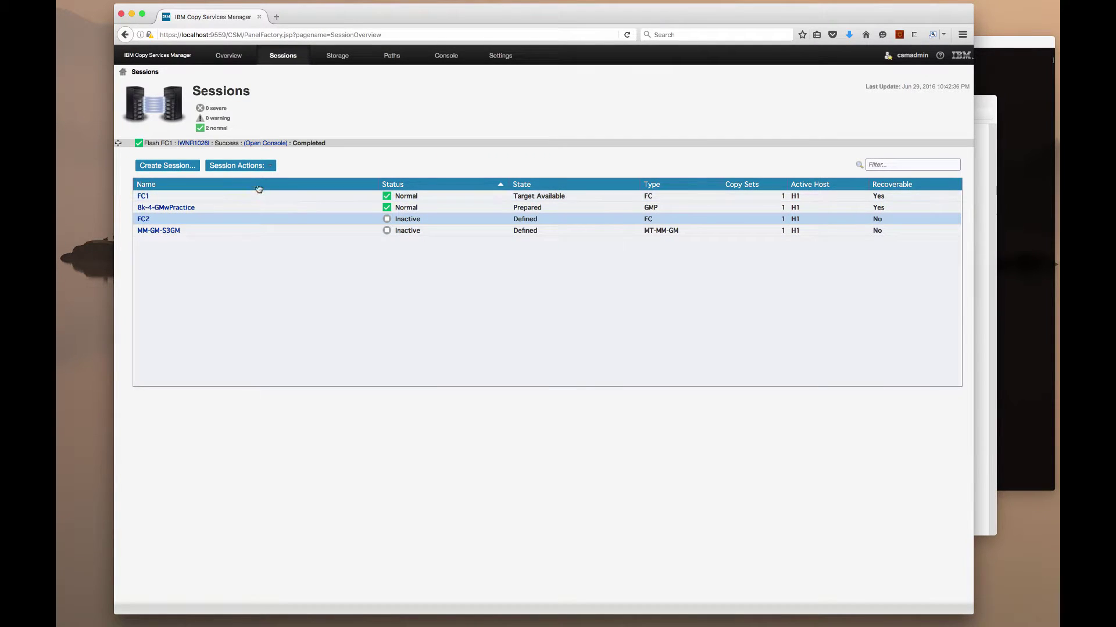
click(271, 166)
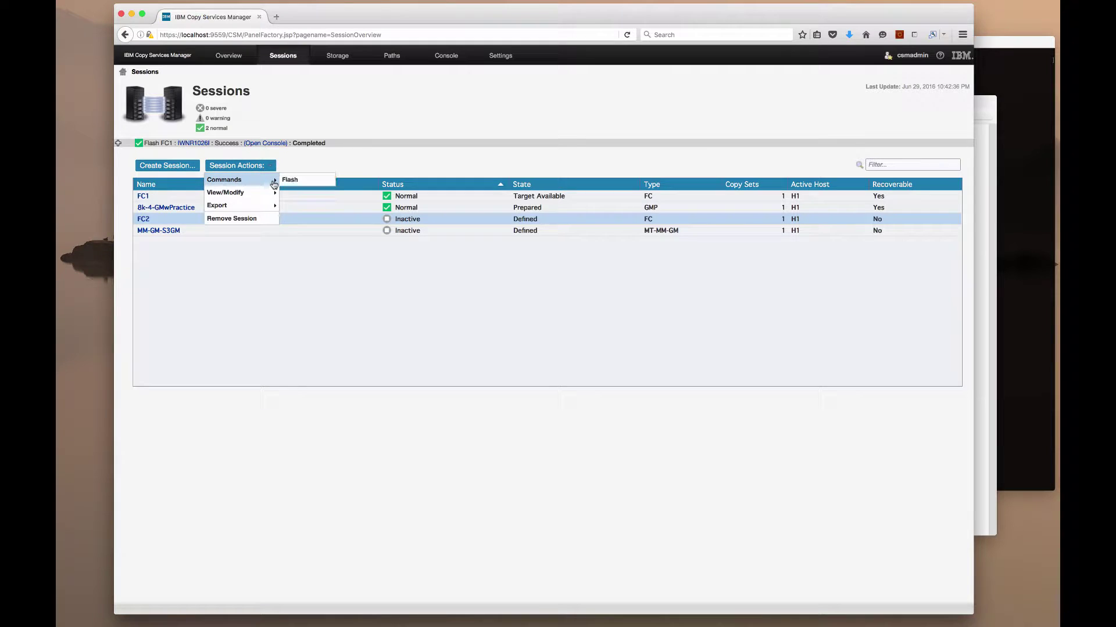
click(292, 181)
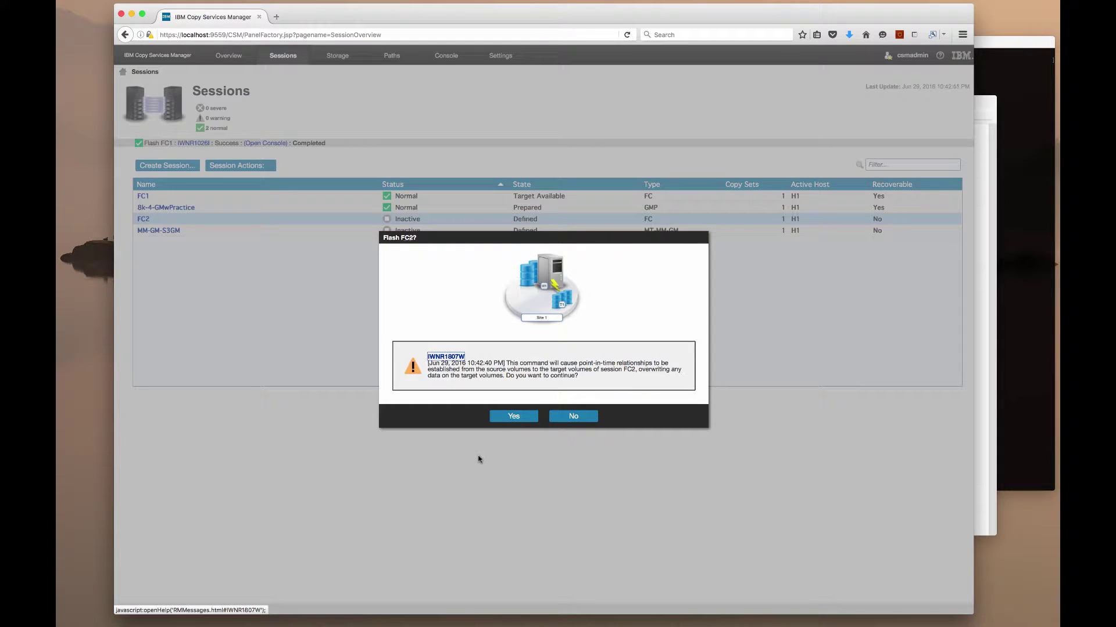
click(513, 416)
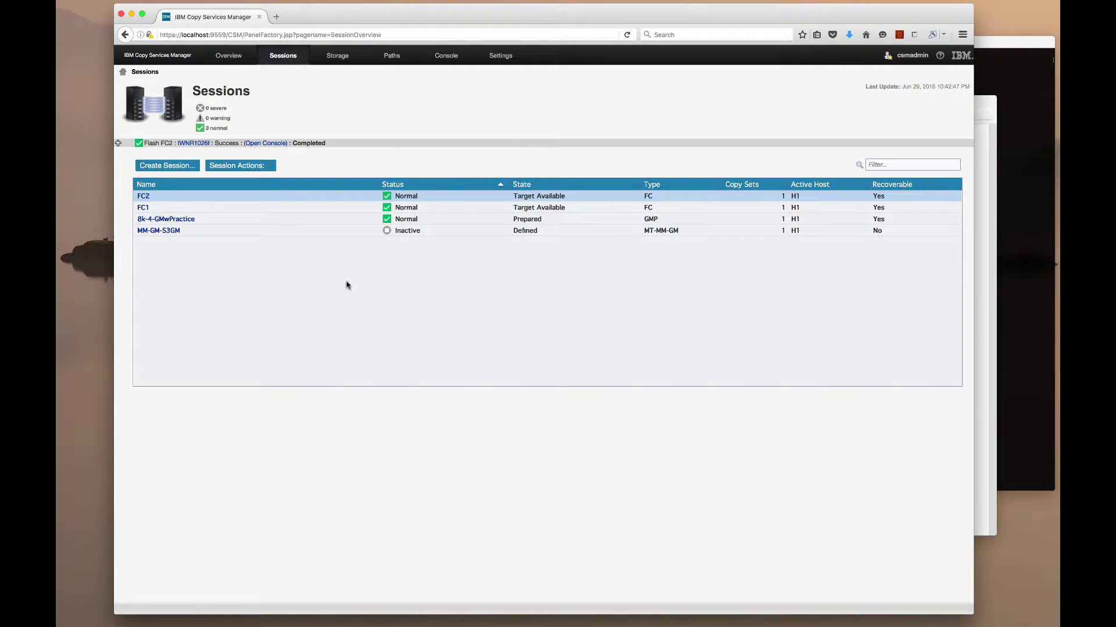
click(287, 207)
Flash FC1 again from its details page, confirm it, and return to the Sessions list
click(257, 168)
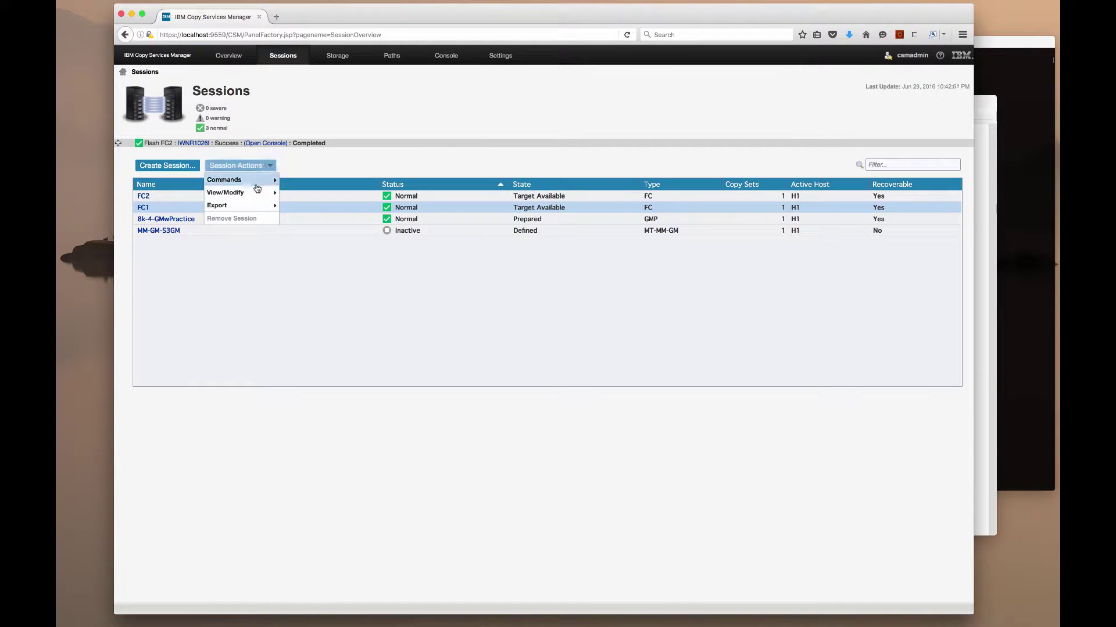
click(143, 208)
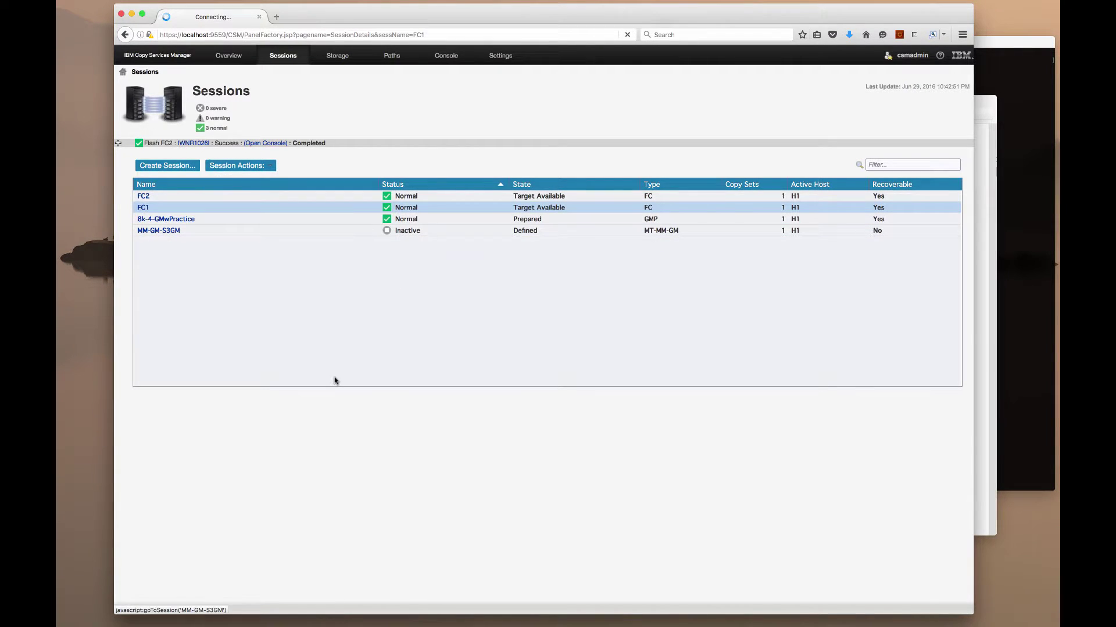
click(193, 156)
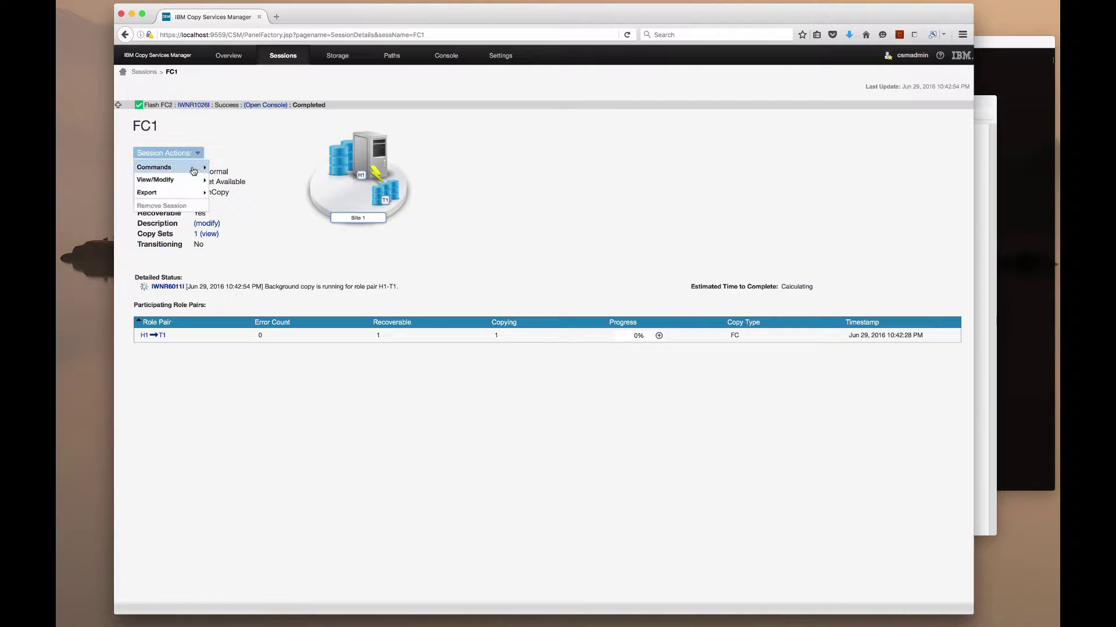
mouse_move(192, 169)
click(236, 167)
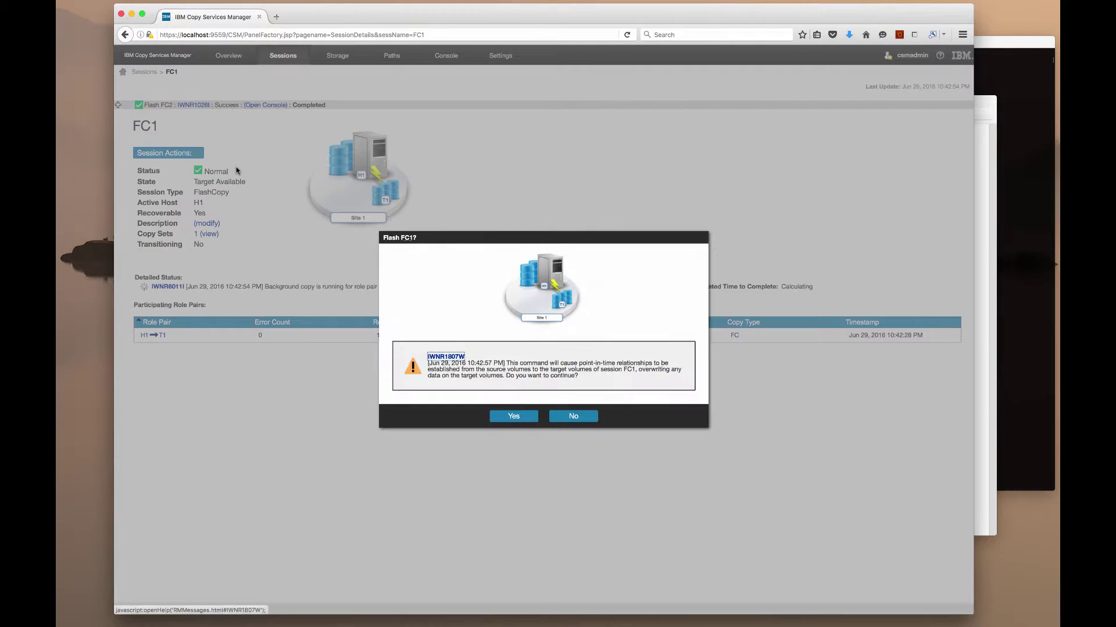
click(512, 415)
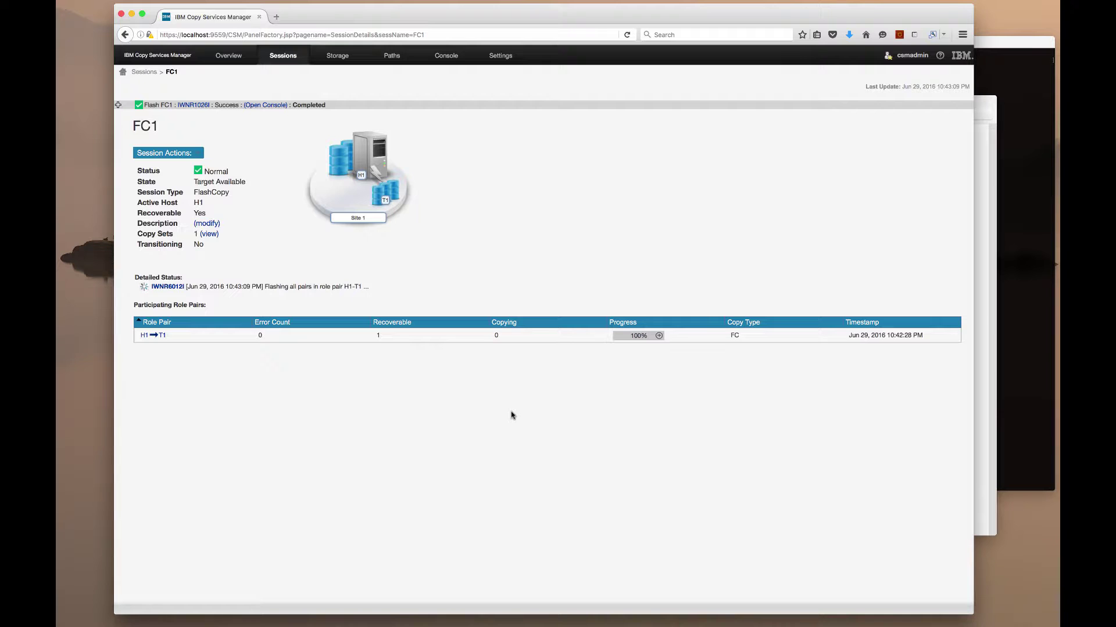
click(143, 71)
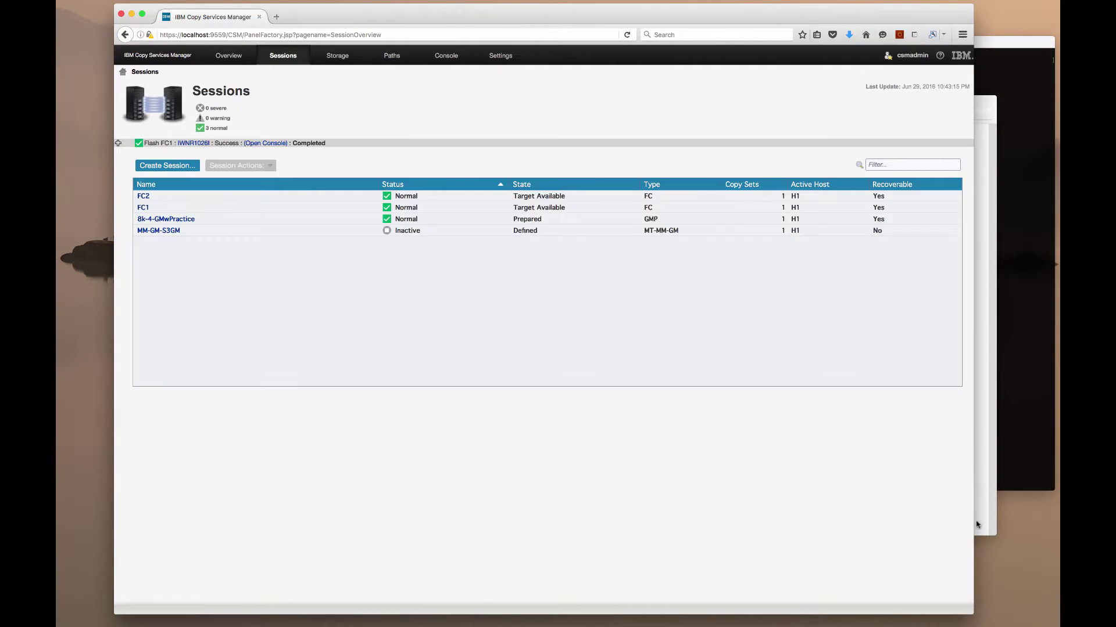
Bring the What's New.jpg slide in Preview to the front
click(976, 521)
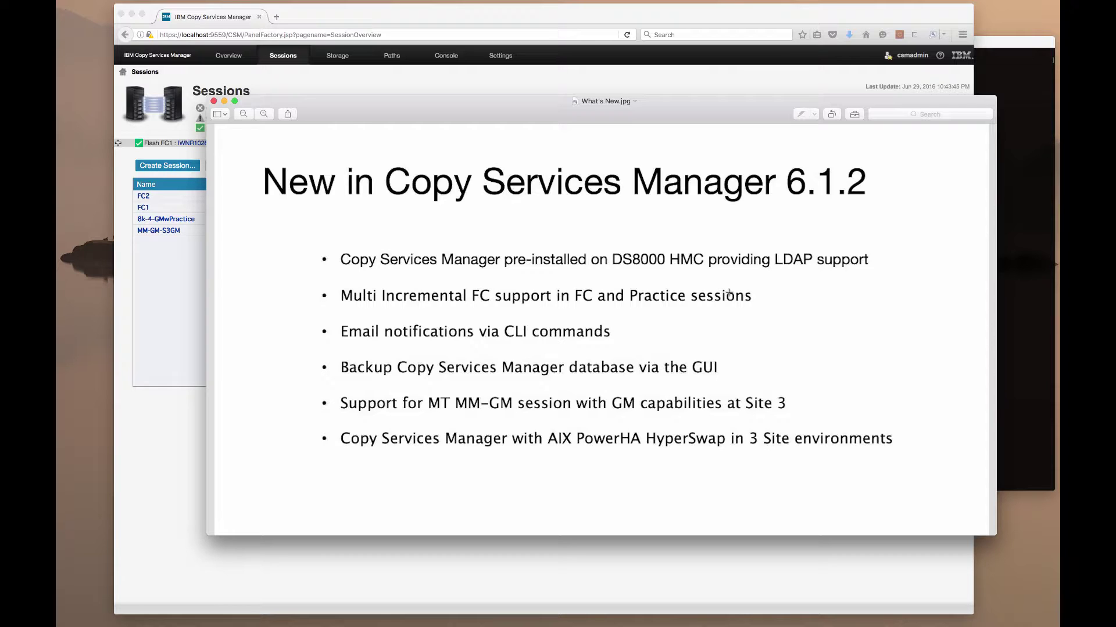
Launch csmcli.sh, log in as the admin user, and run help to list all commands
click(1038, 281)
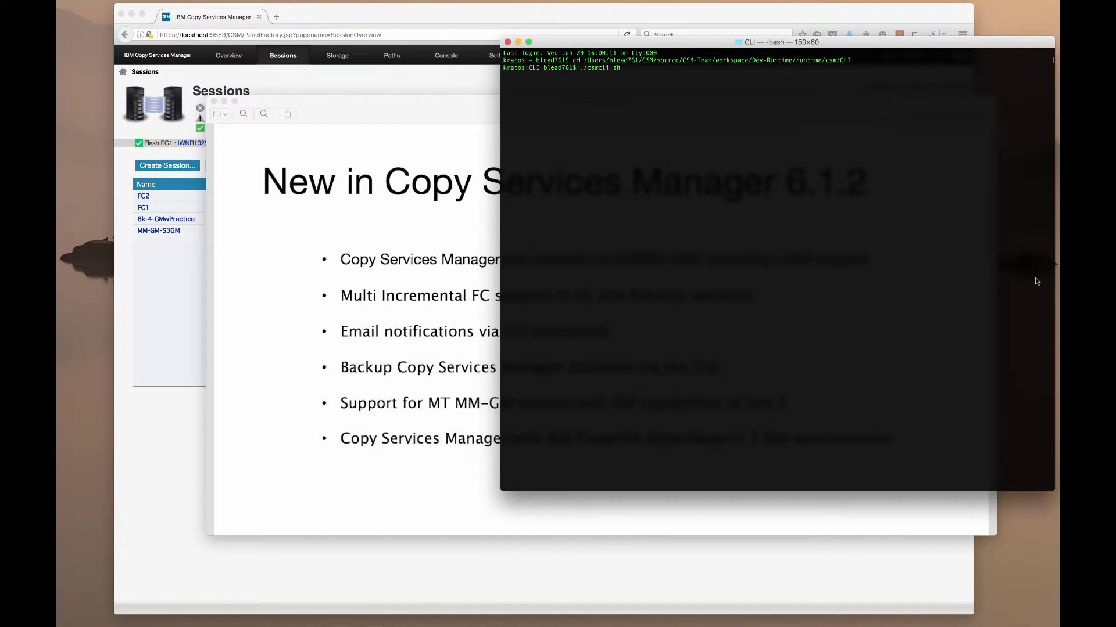
key(Return)
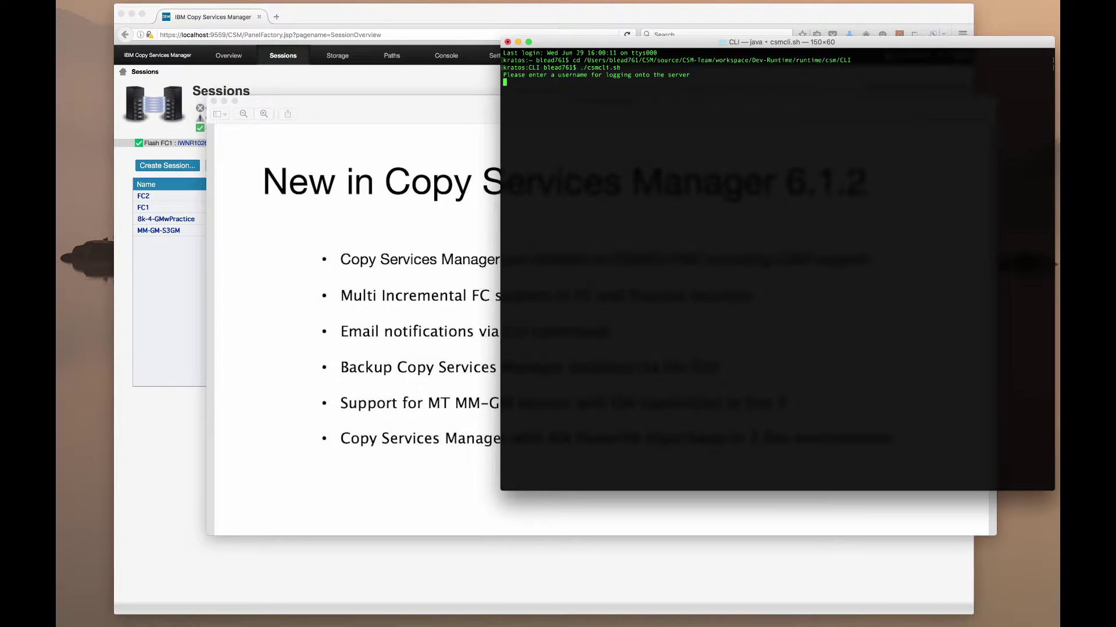
text(csmadmin)
key(Return)
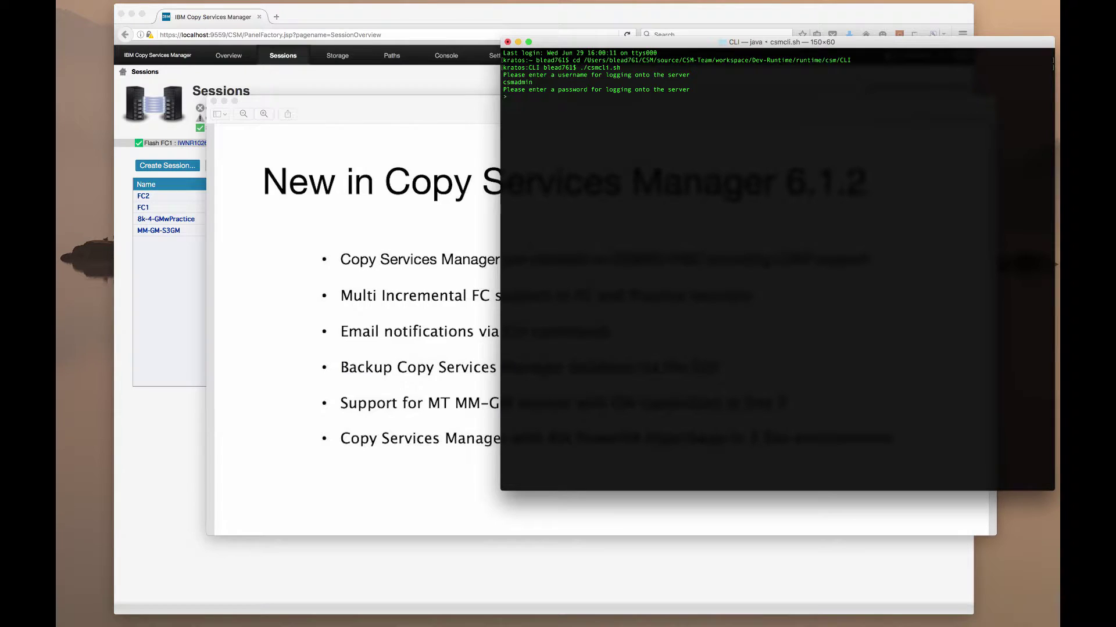
key(Return)
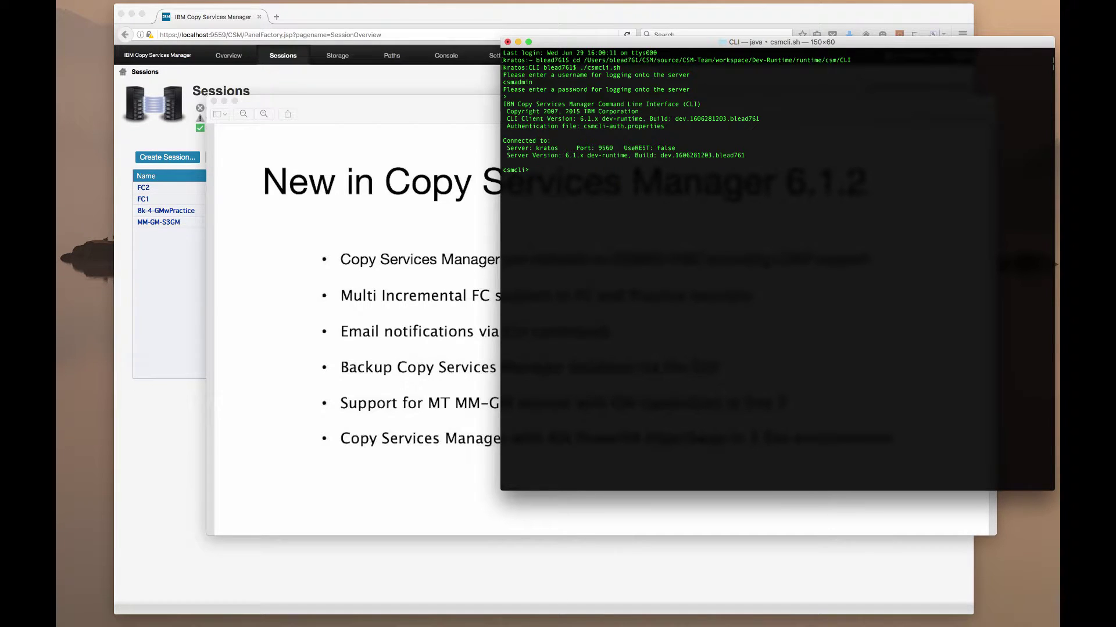
text(help)
key(Return)
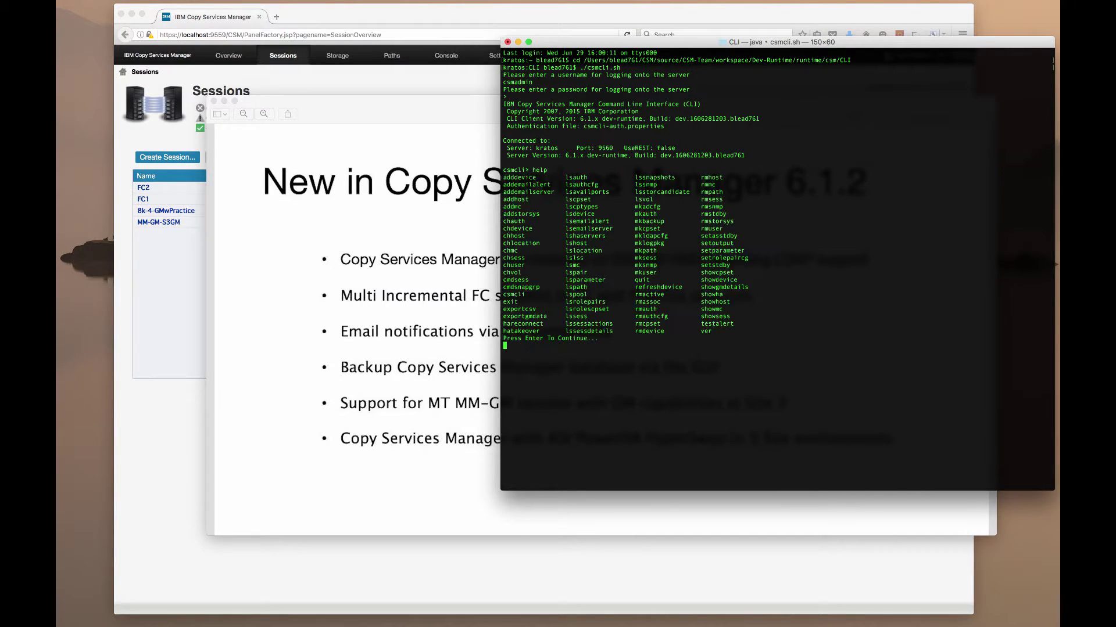
key(Return)
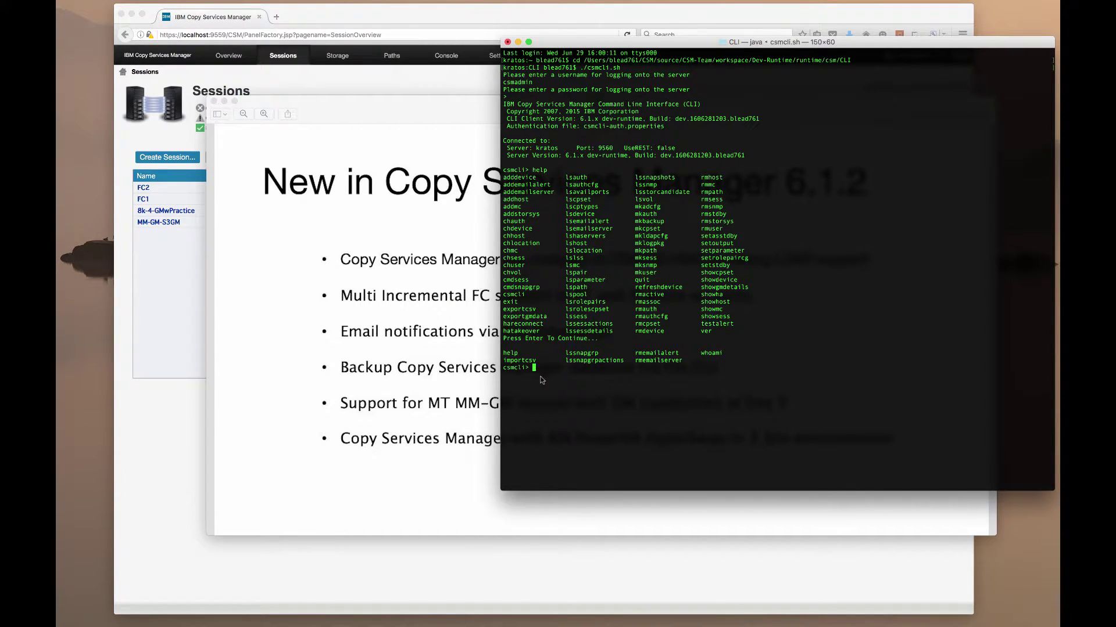
Run help addemailserver and page through to its usage examples
text(help addemailserver)
key(Return)
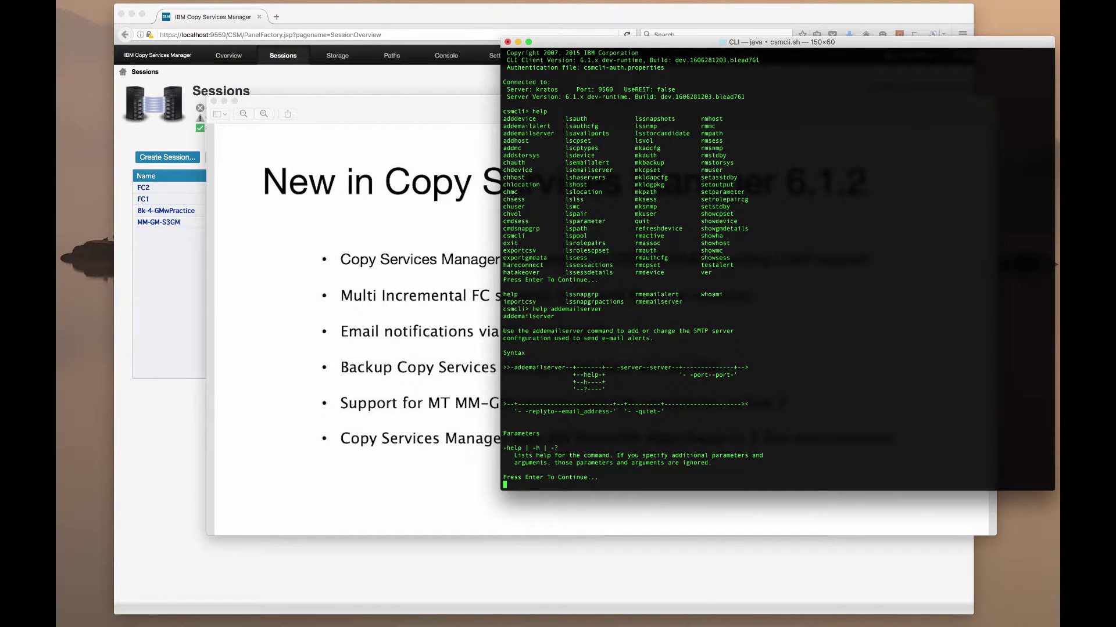
key(Return)
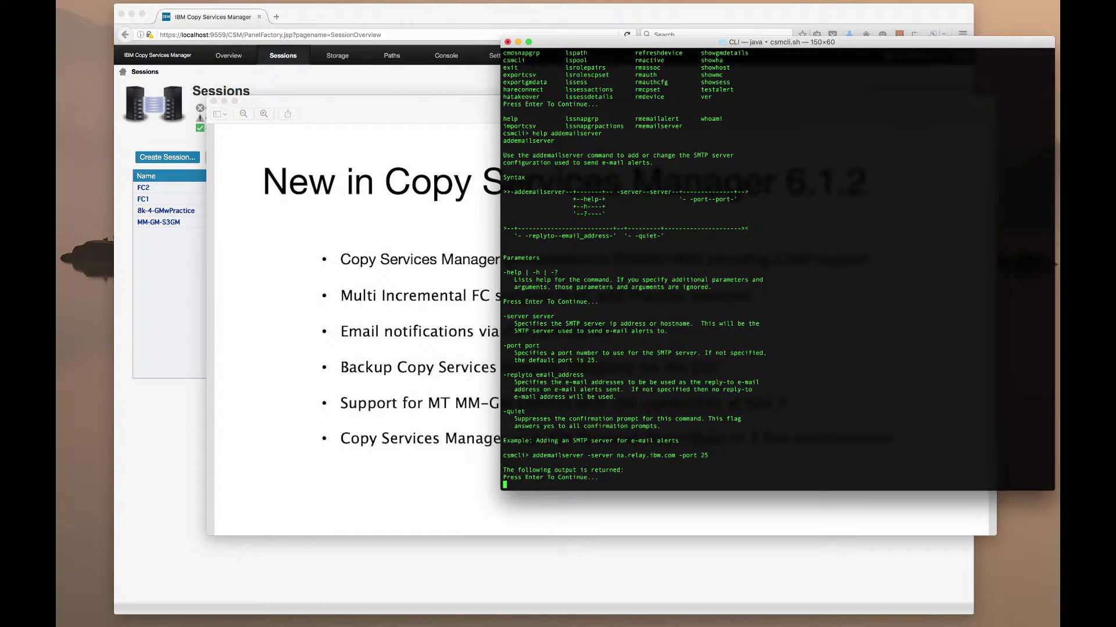
key(Return)
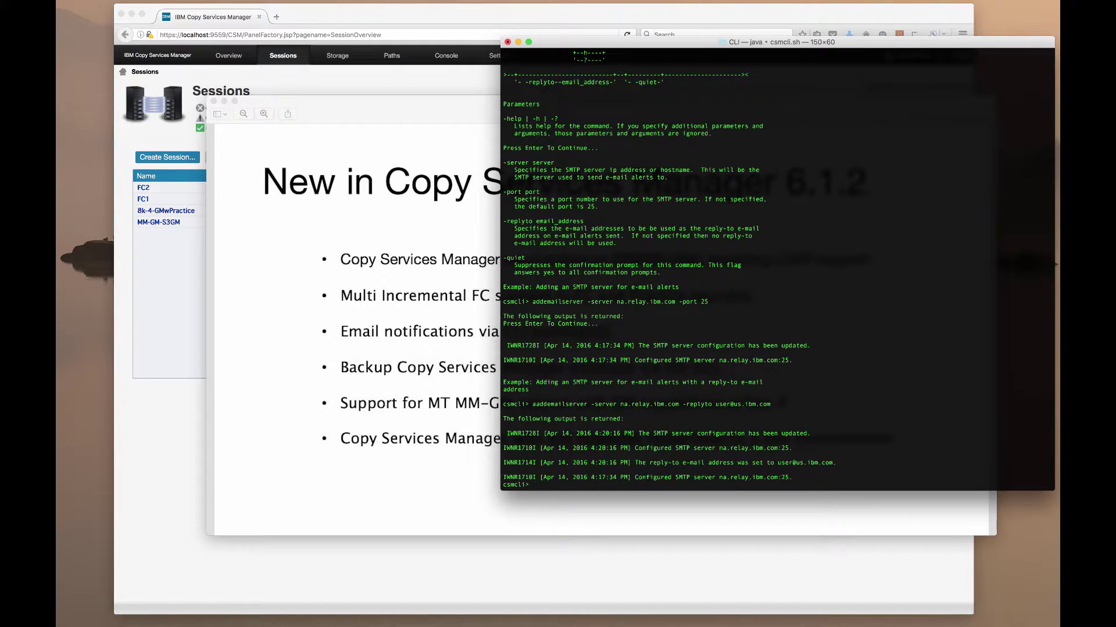
Add SMTP server na.relay.ibm.com on port 25 and verify it with lsemailserver
text(addemailserver -server na.relay.ibm.com -port 25)
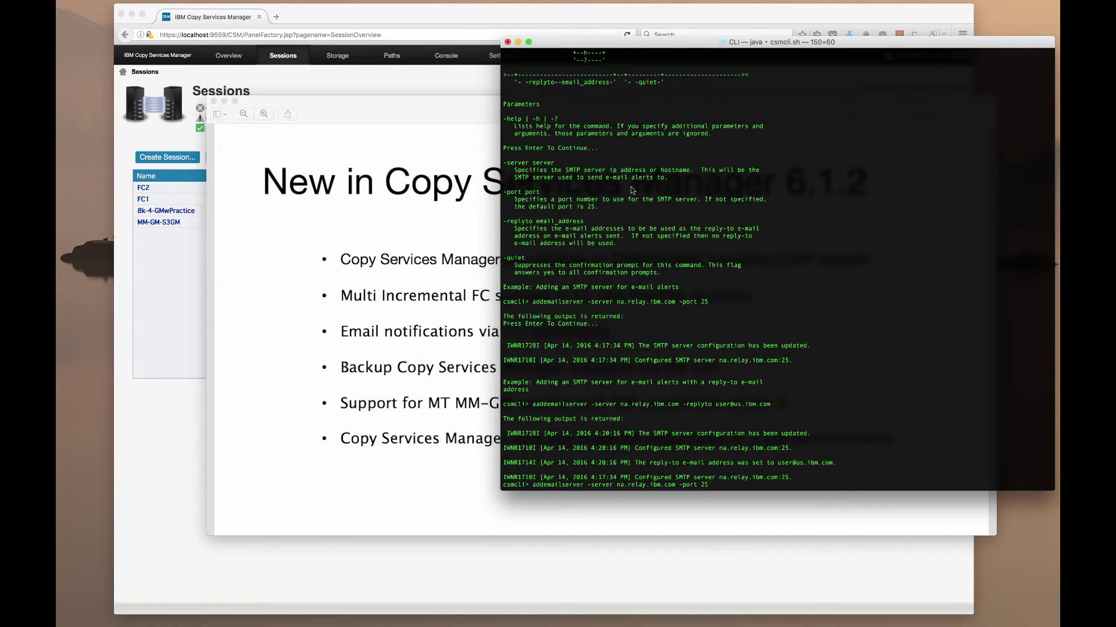
key(Return)
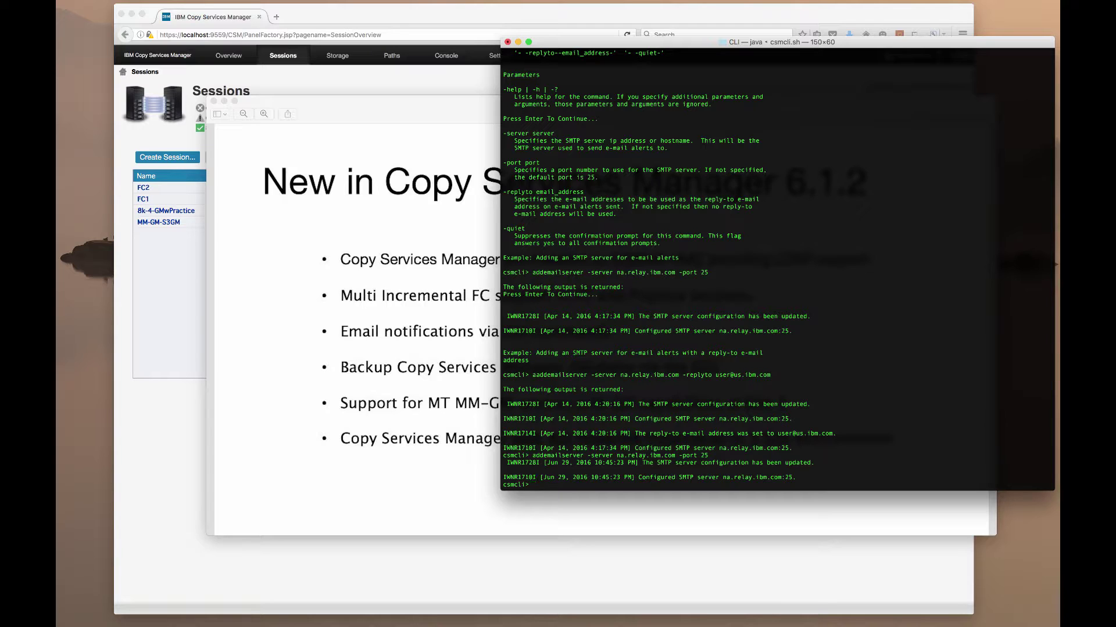
text(l)
text(semar)
text(lserver)
key(Return)
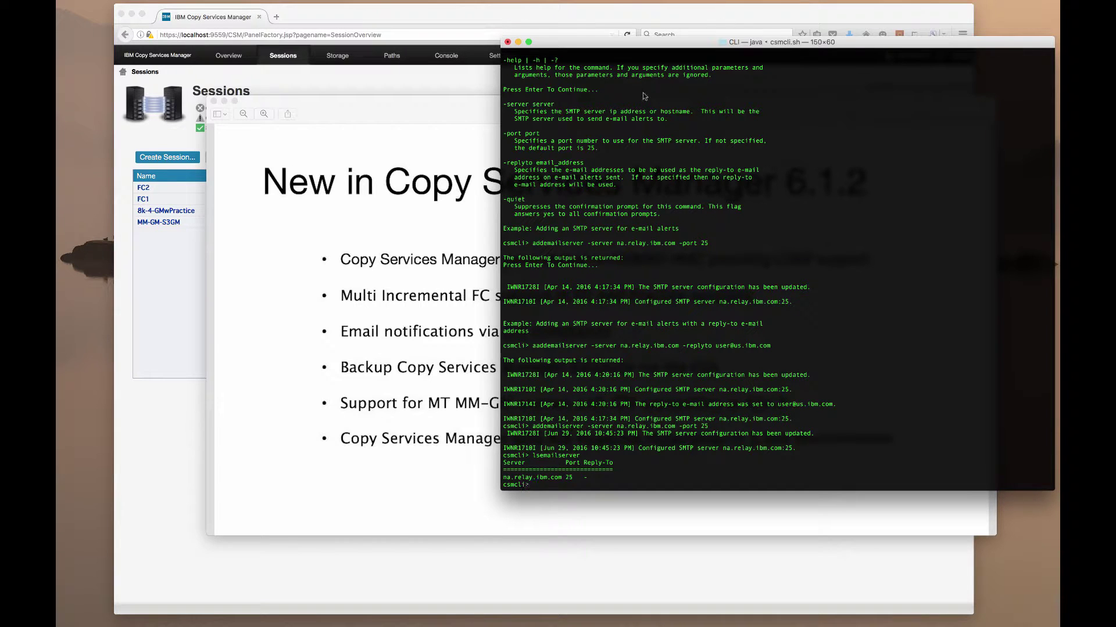
scroll(644, 96, up, 5)
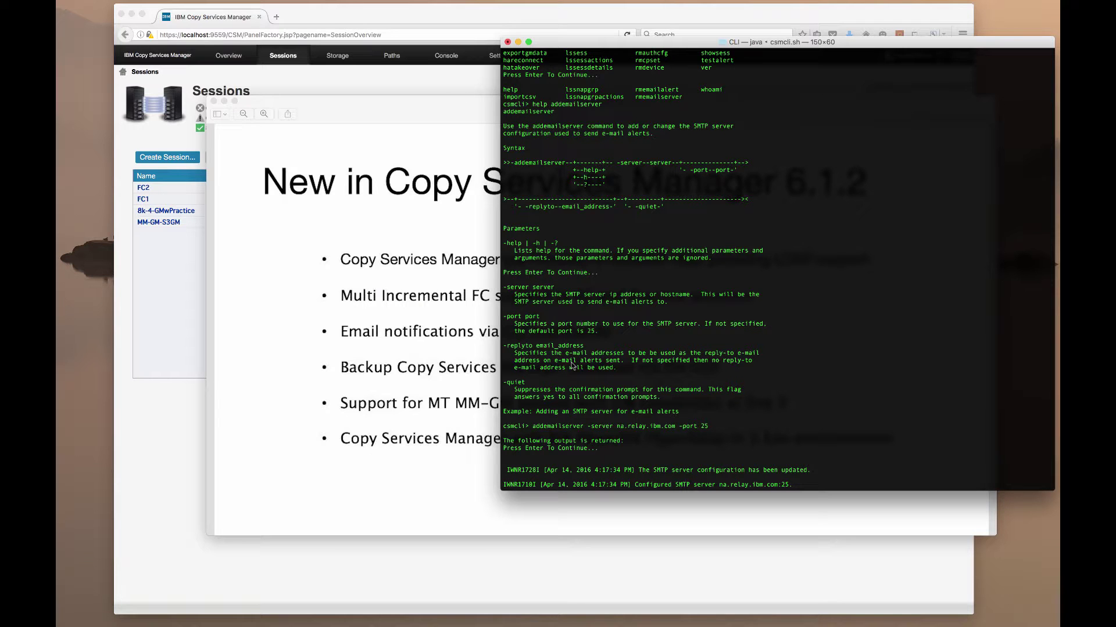
text(addemailserver -server na.relay.ibm.com -port 25 lsemailserver)
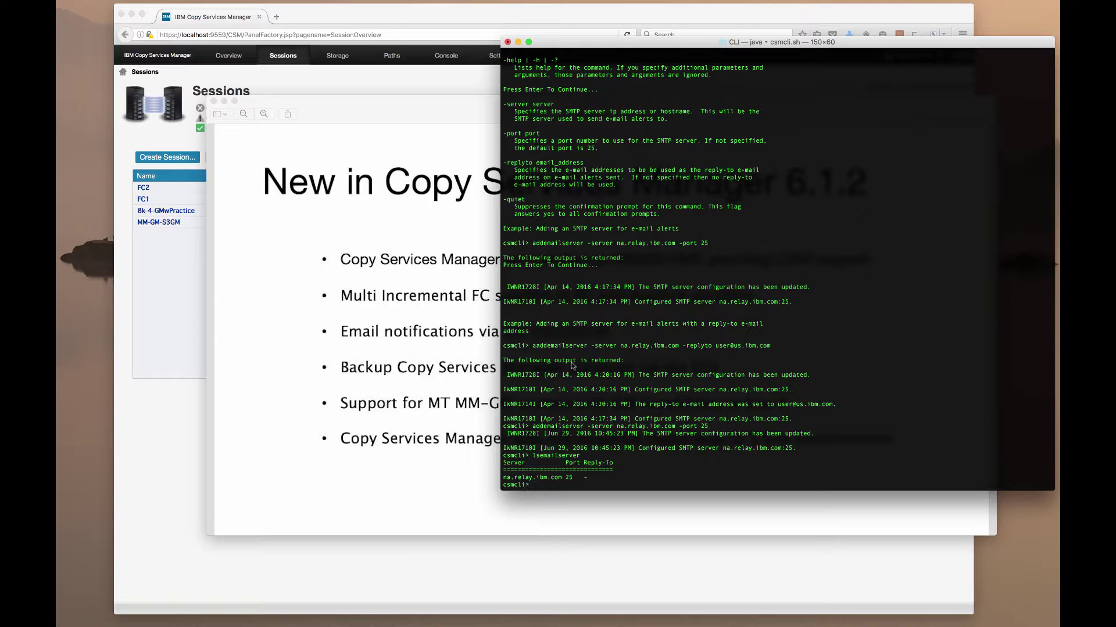
text(help addemailalert)
Page through the addemailalert help text and its examples
key(Return)
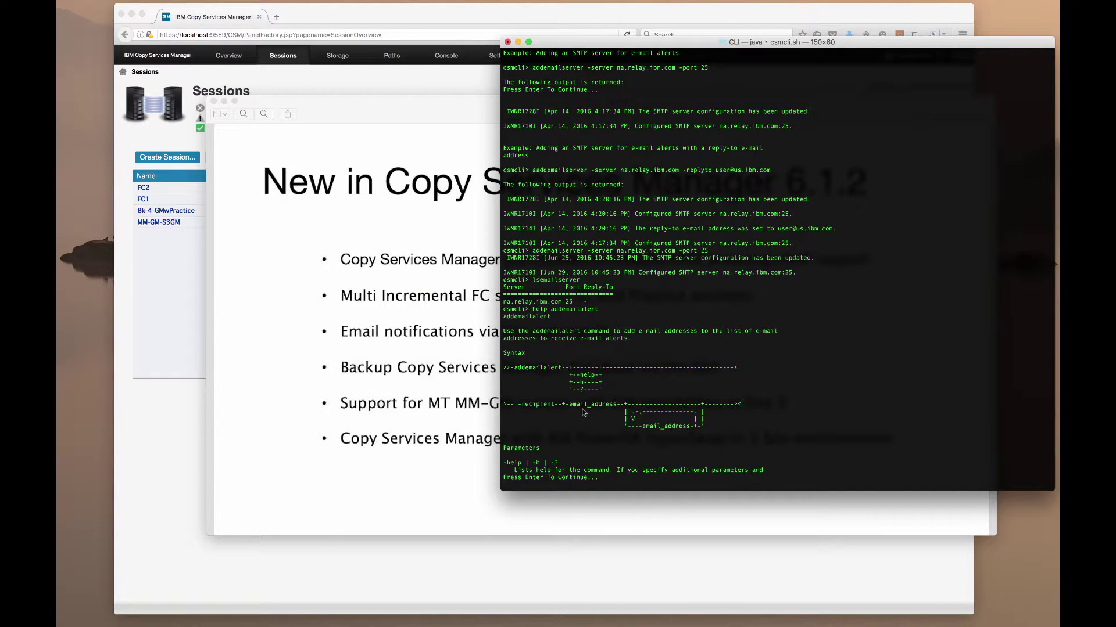
key(Return)
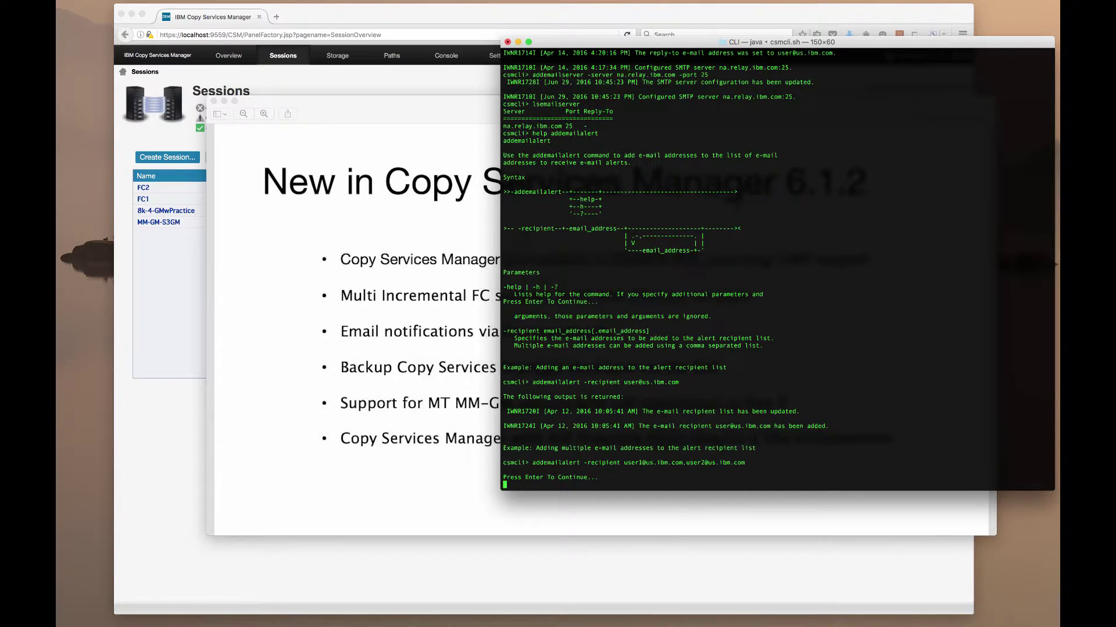
key(Return)
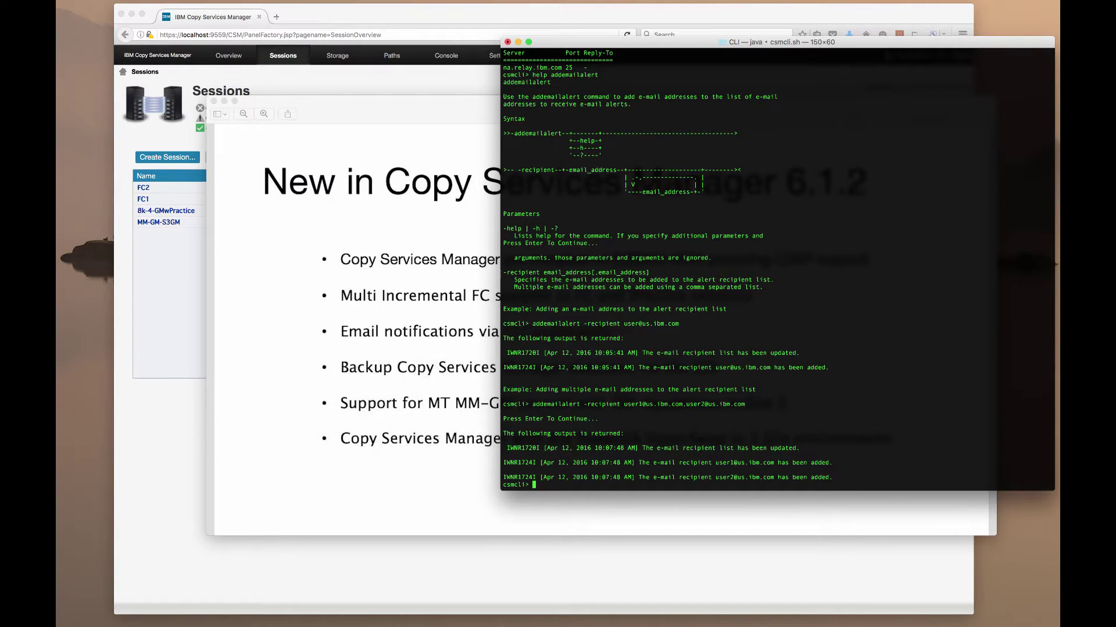
Add an e-mail alert recipient with addemailalert and confirm it with lsemailalert
text(addemailalert -recipient user@us.ibm.com)
key(Return)
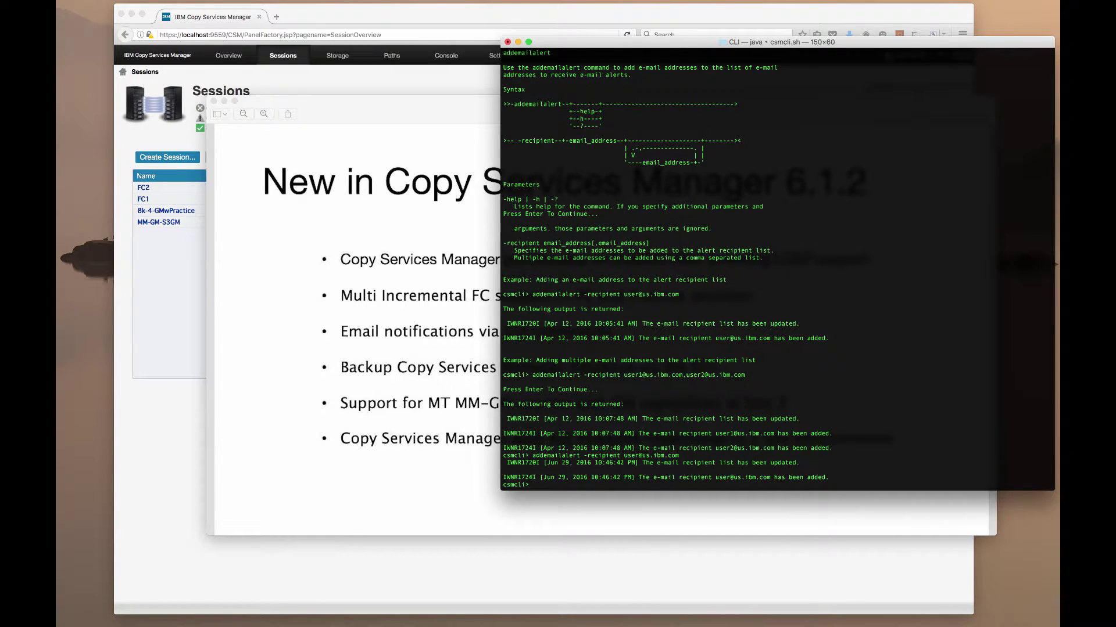
text(lsemailalert)
key(Return)
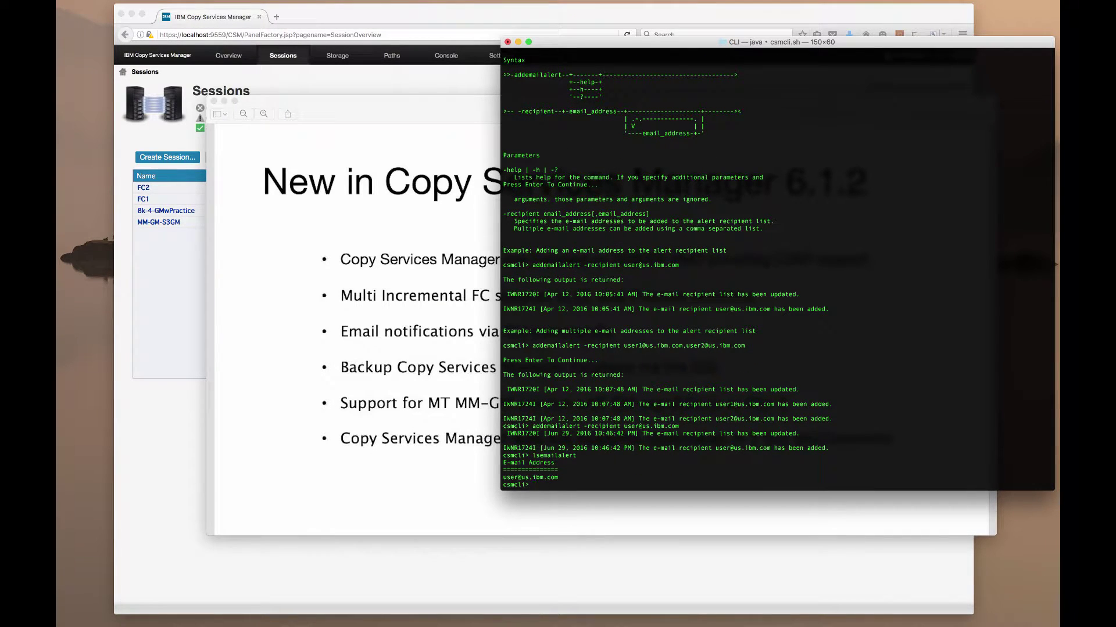
drag(624, 347, 744, 350)
click(745, 350)
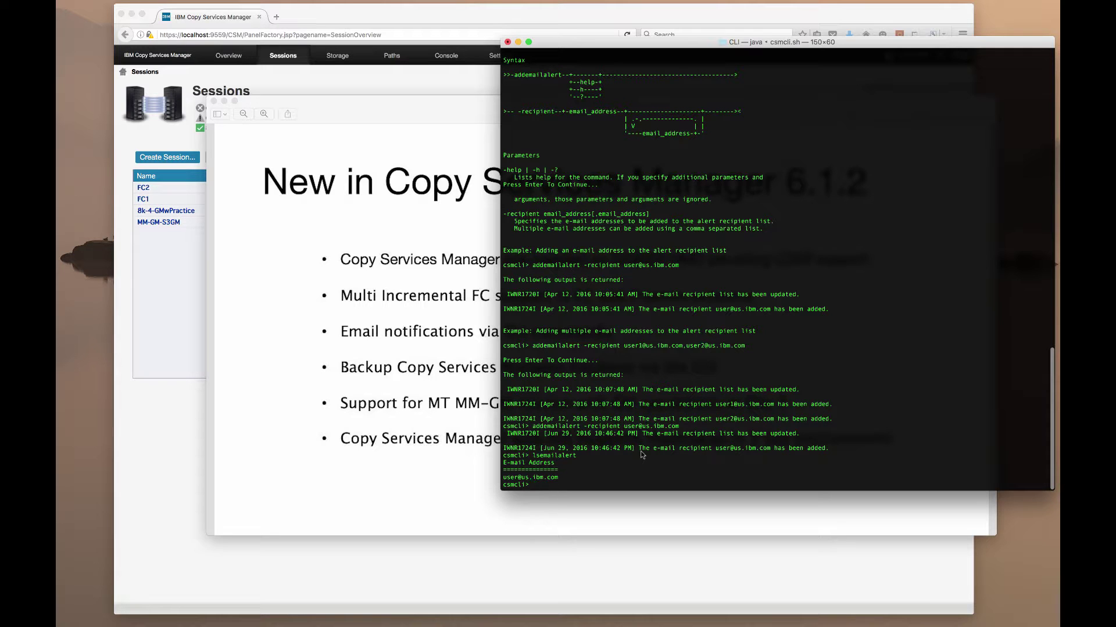
Remove the alert recipient and the SMTP server configuration, then bring the What's New slide forward
text(r)
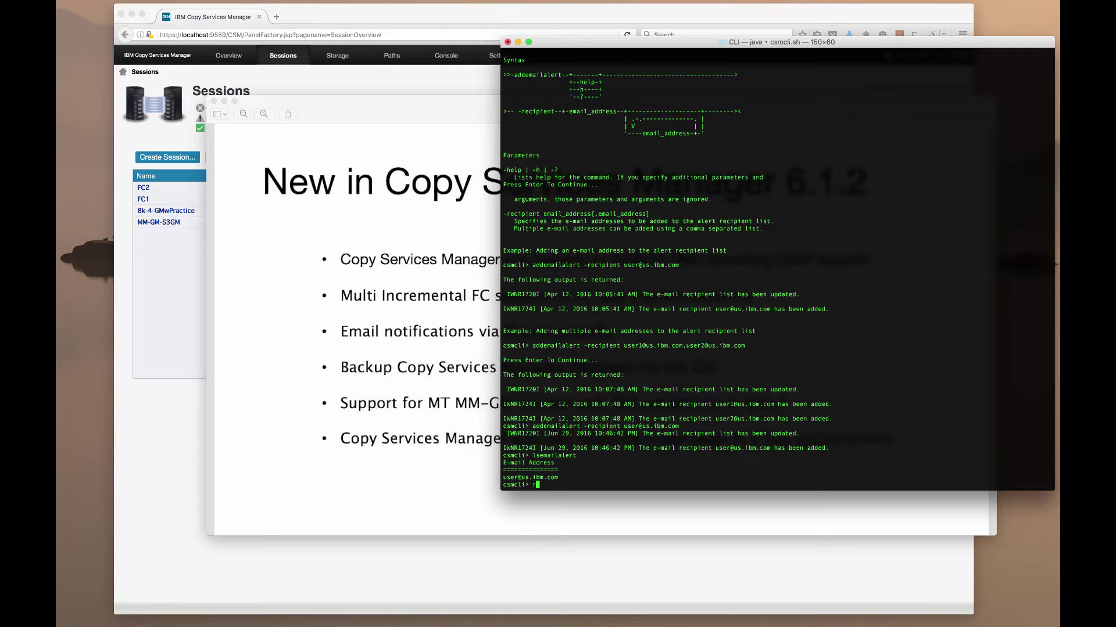
text(memailalert -recipi)
text(ent user@us.ibm.com)
key(Return)
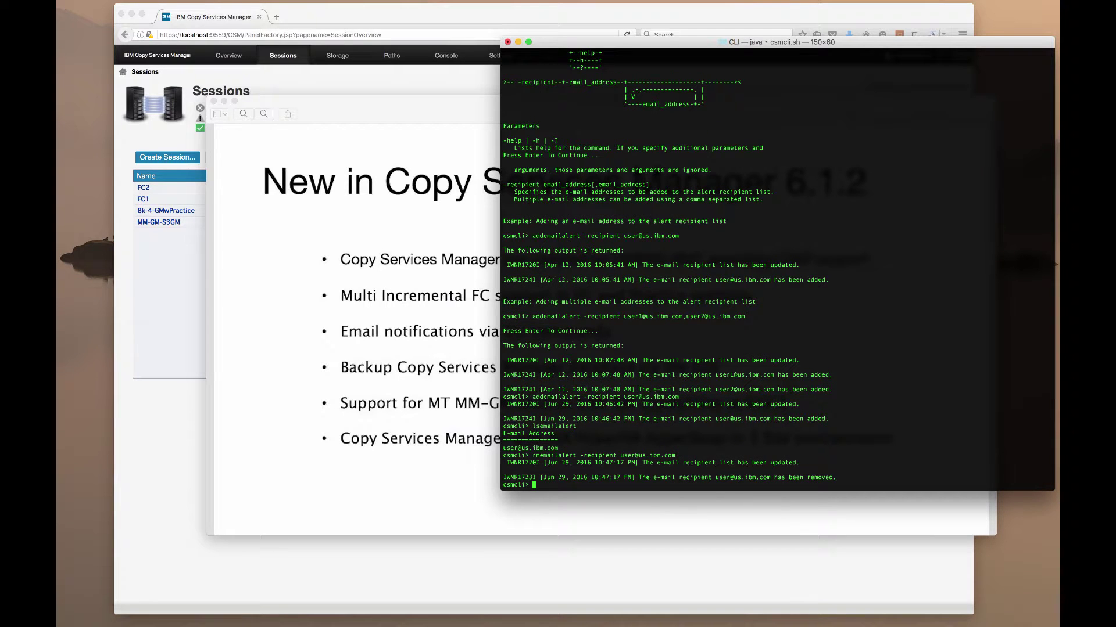
text(rmemailserver)
key(Return)
text(y)
key(Return)
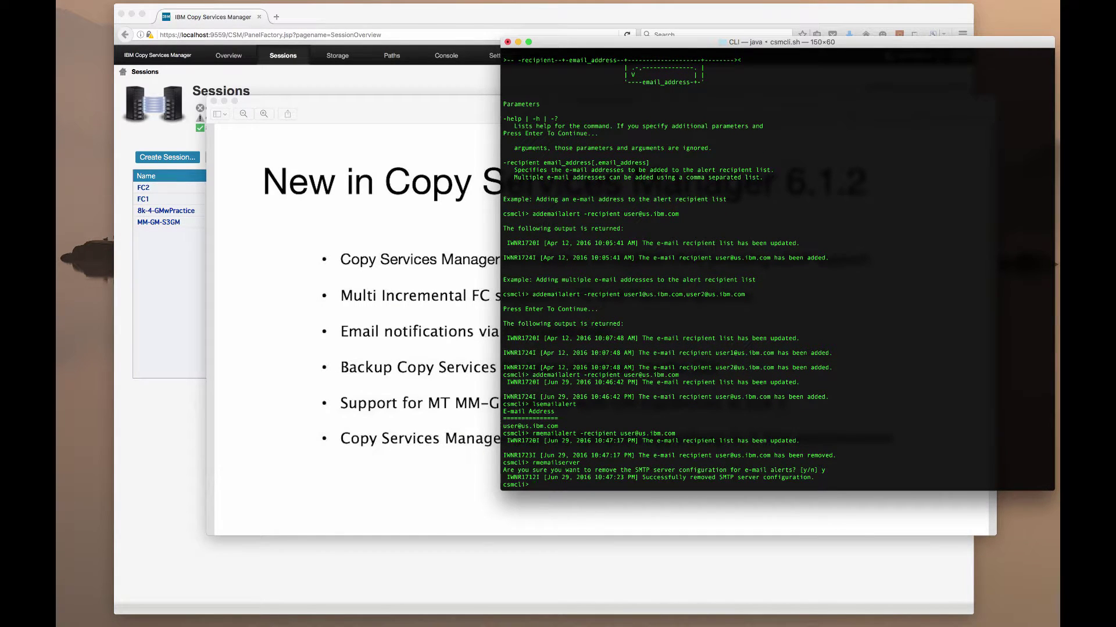
click(447, 403)
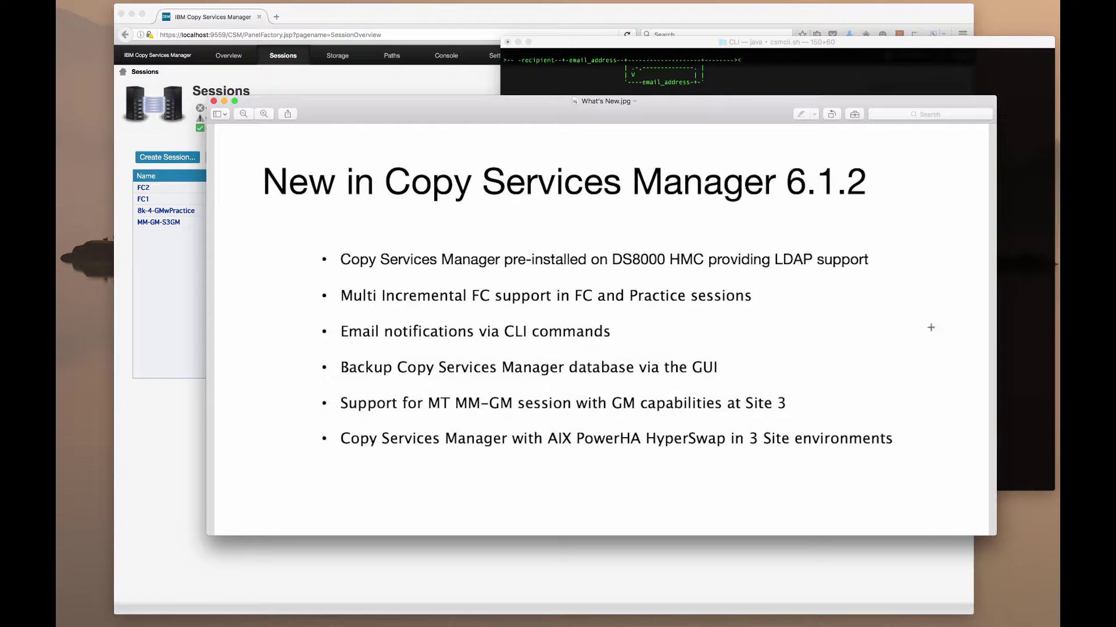
Run mkbackup in csmcli to back up the internal data store to a new csmBackup zip
click(1010, 311)
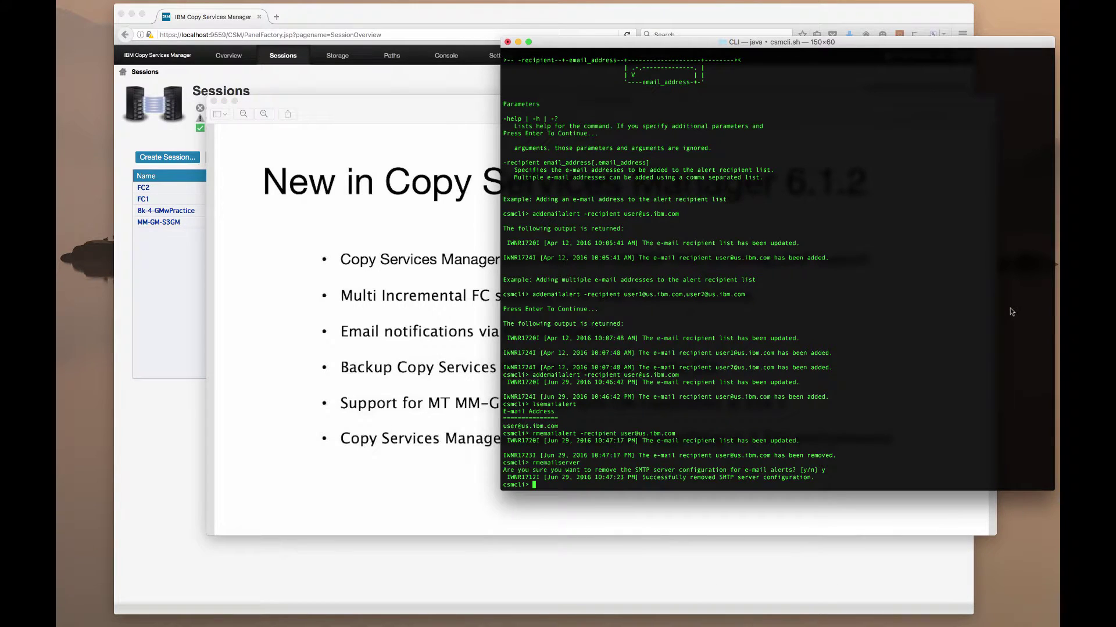
text(mkbackup)
key(Return)
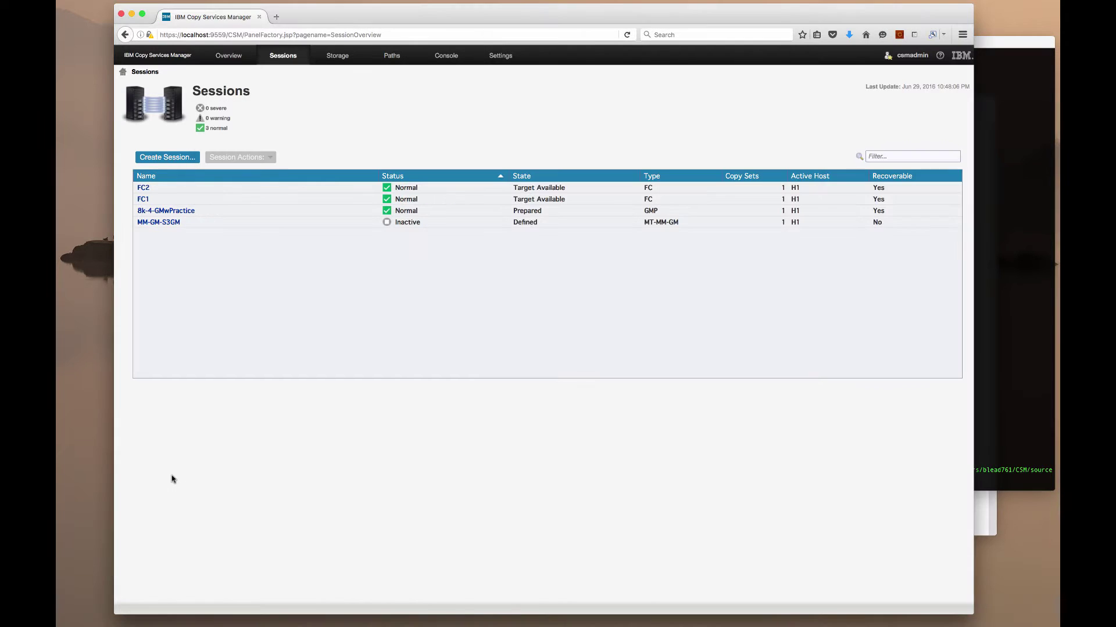
Create a server backup from Advanced Tools and view the Backup History listing both csmBackup zip files
click(174, 480)
click(513, 58)
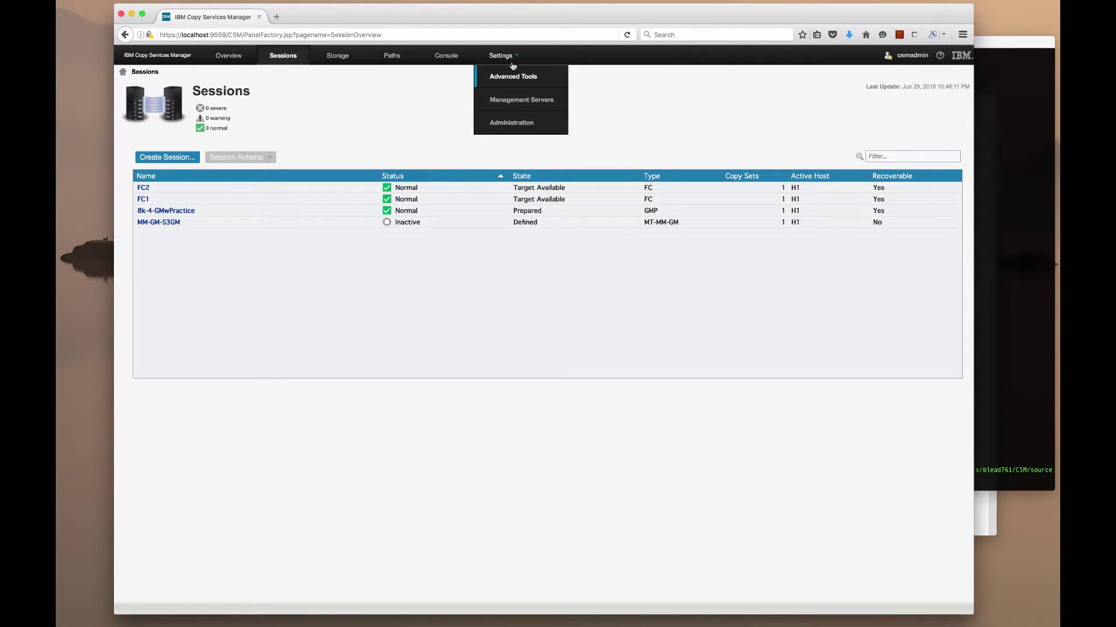
click(513, 76)
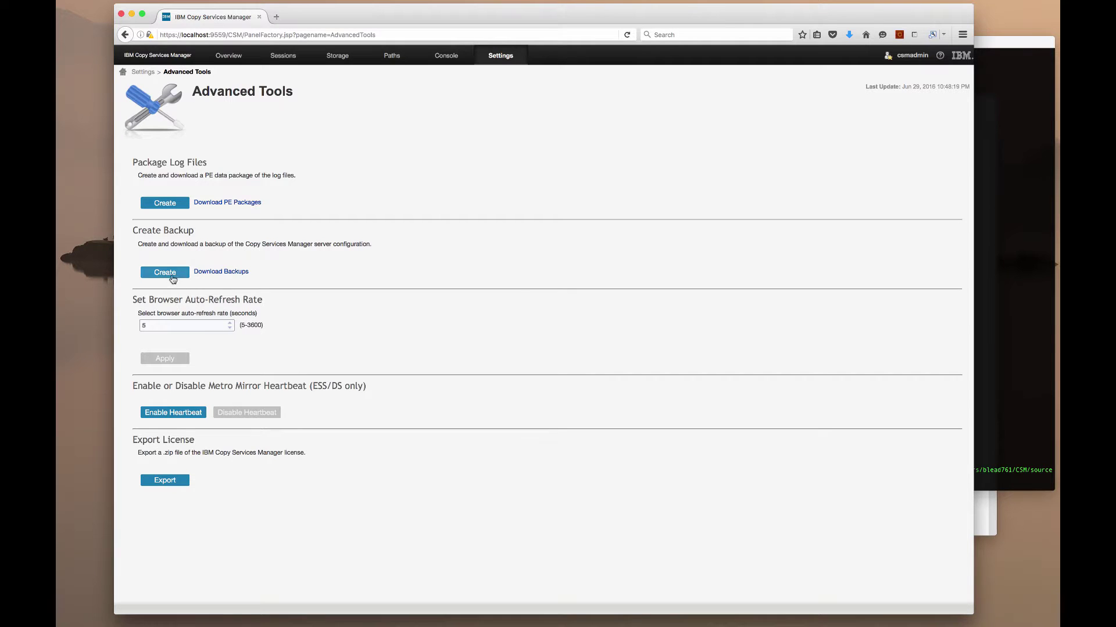
click(172, 273)
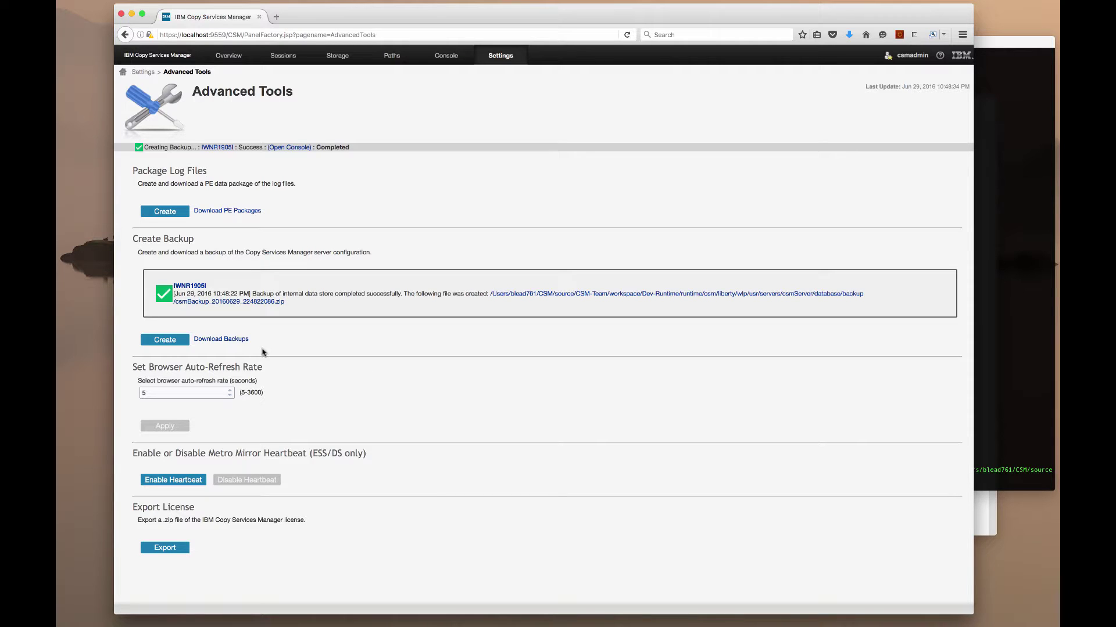
click(223, 343)
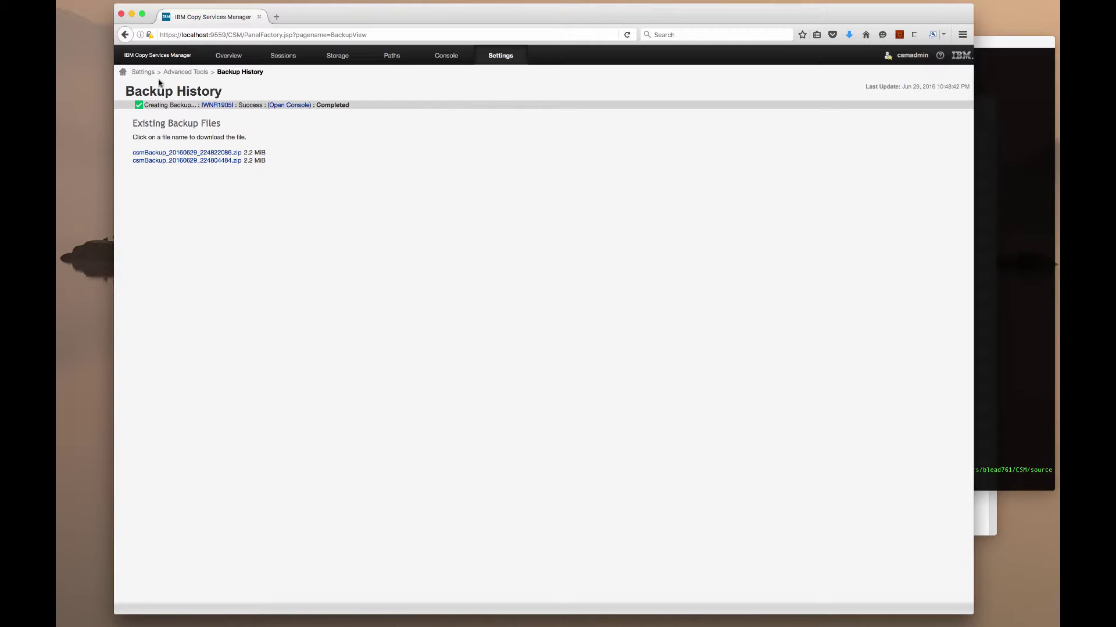
Glance at the What's New slide, then open the MM-GM-S3GM session details from the Sessions table
click(283, 55)
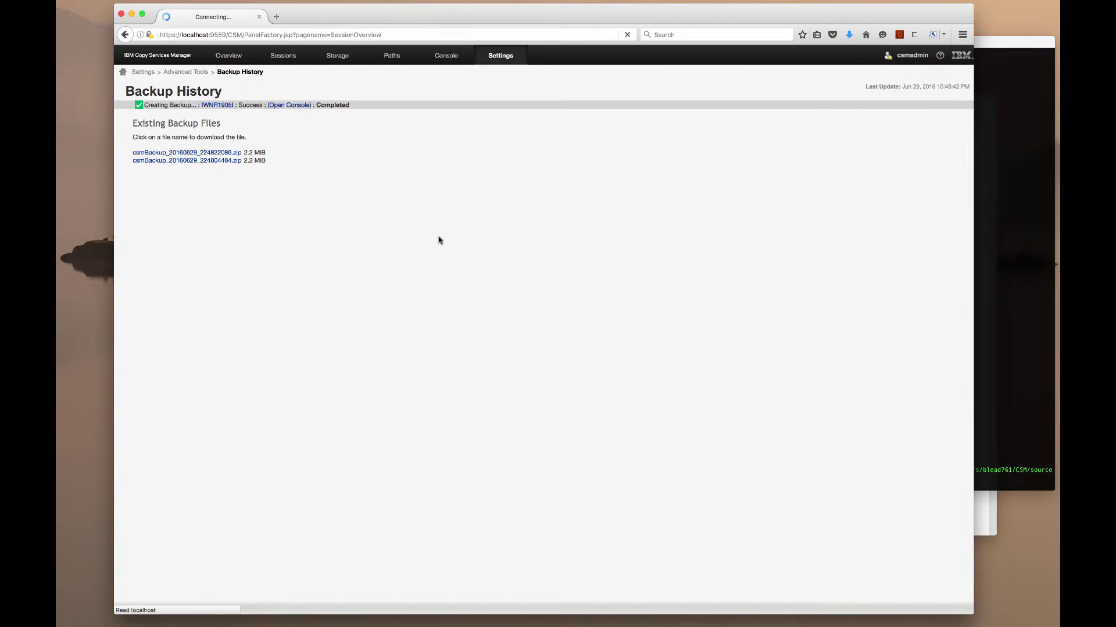
click(980, 529)
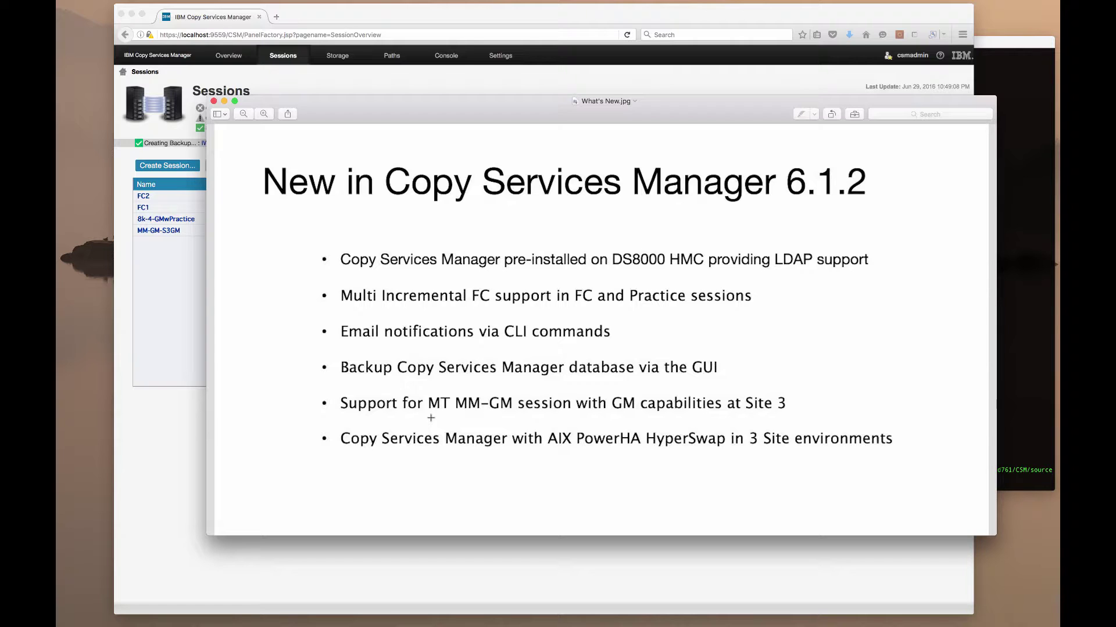
click(164, 337)
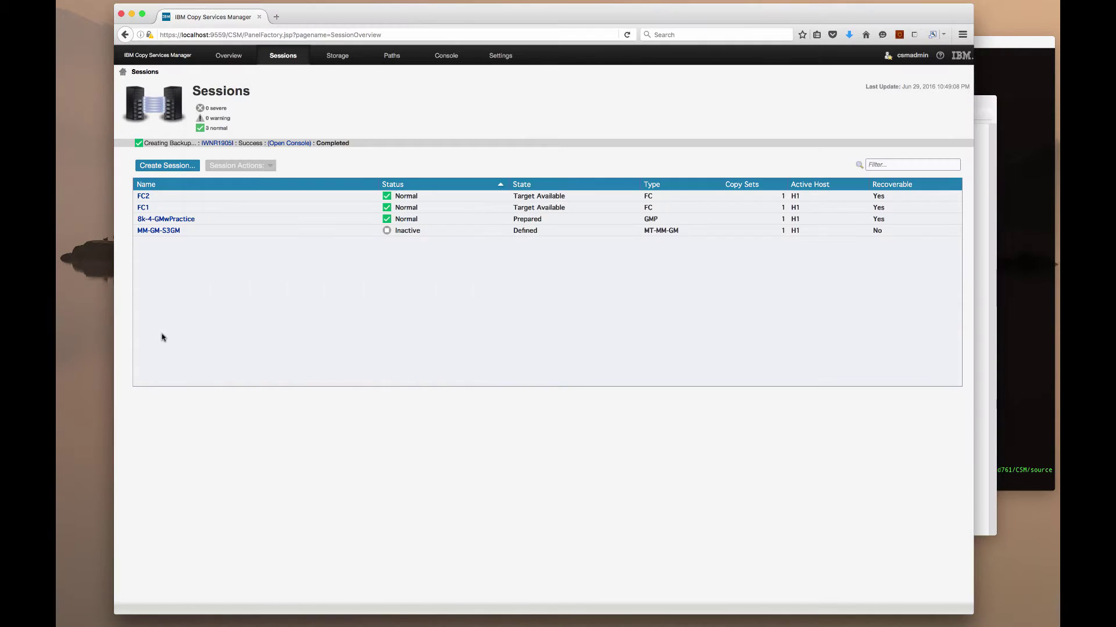
click(165, 231)
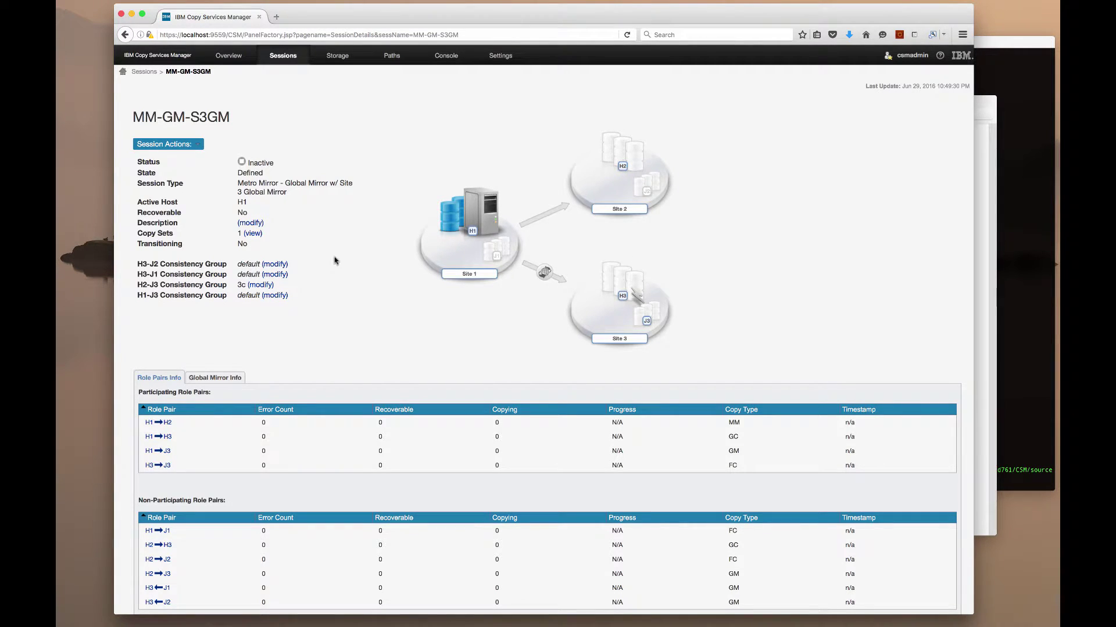
Start MM-GM-S3GM with the Start H1->H2 H1->H3 command and confirm it
click(195, 145)
mouse_move(197, 160)
click(237, 183)
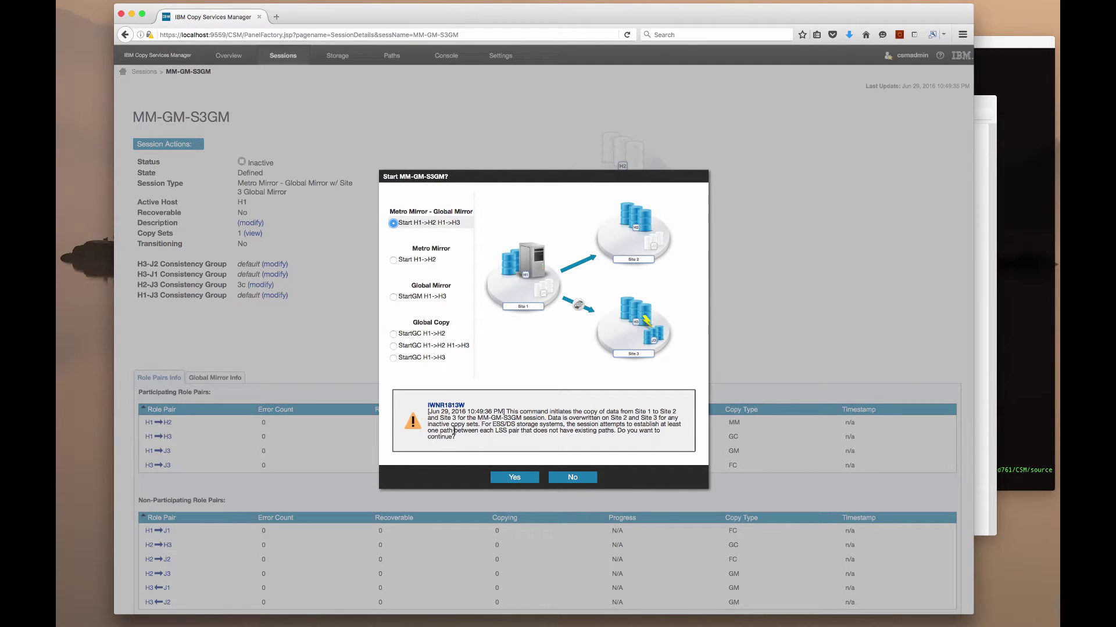
click(502, 481)
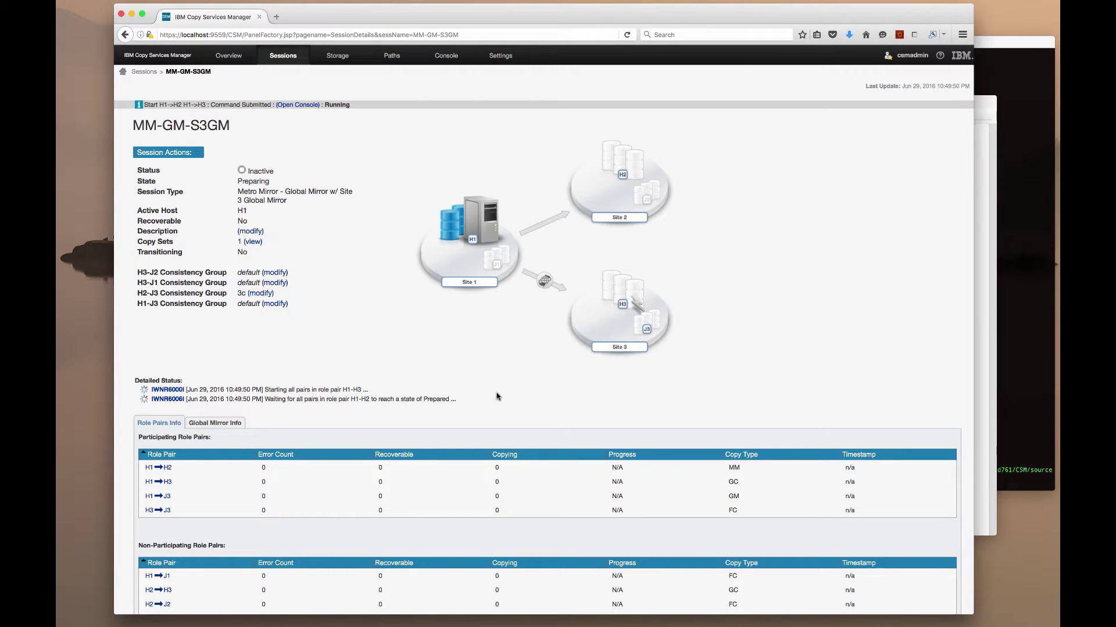
Show the What's New slide, then open the 8k-4-GMwPractice session details
click(984, 295)
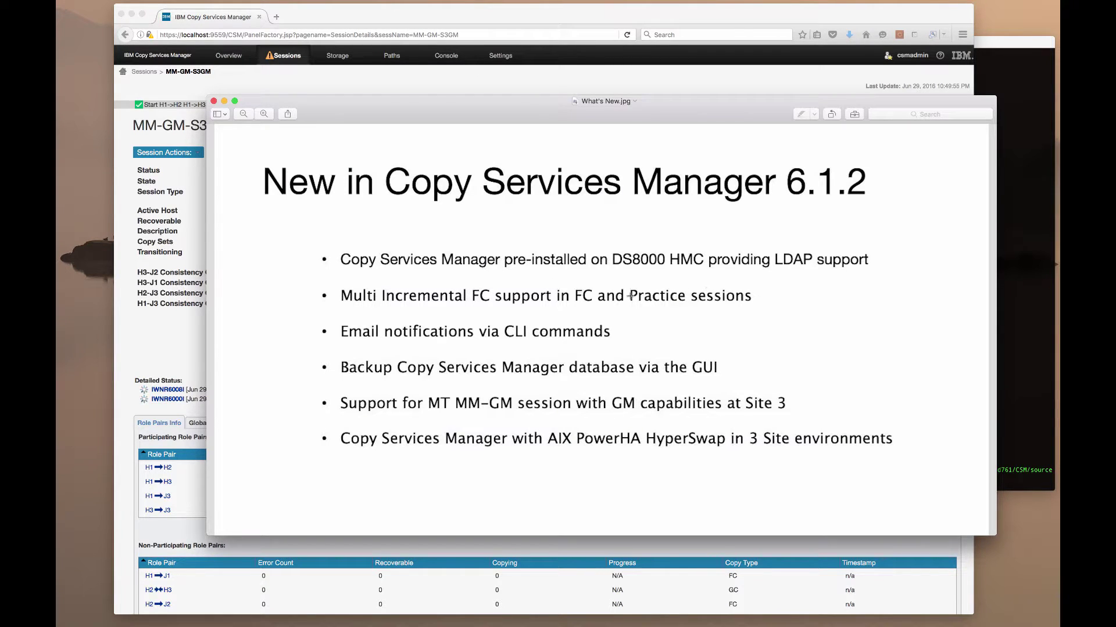
click(177, 329)
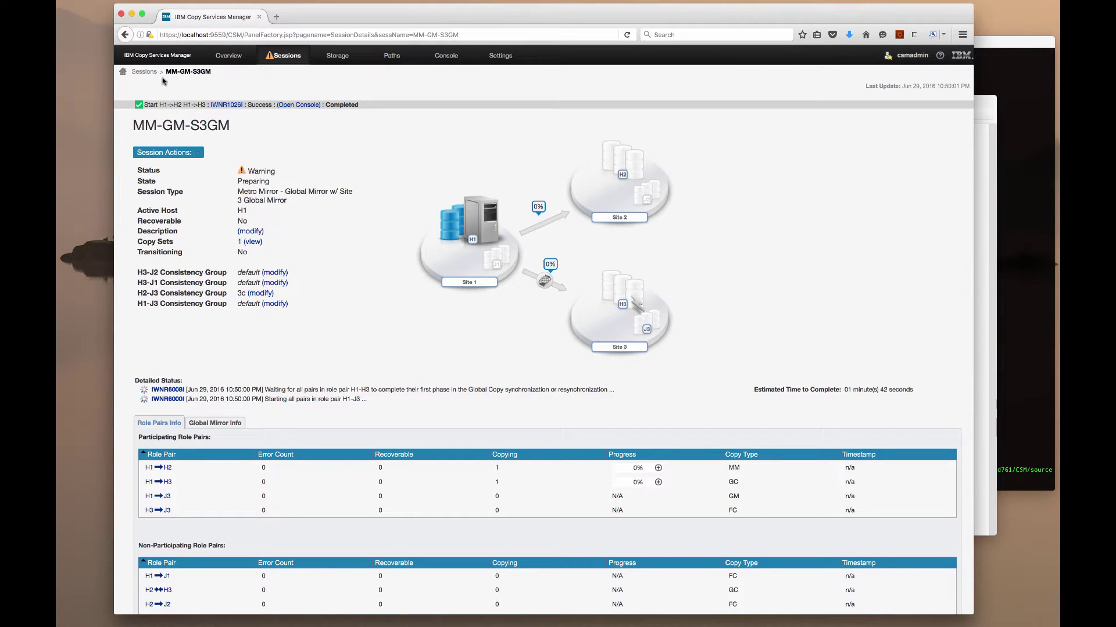
click(144, 72)
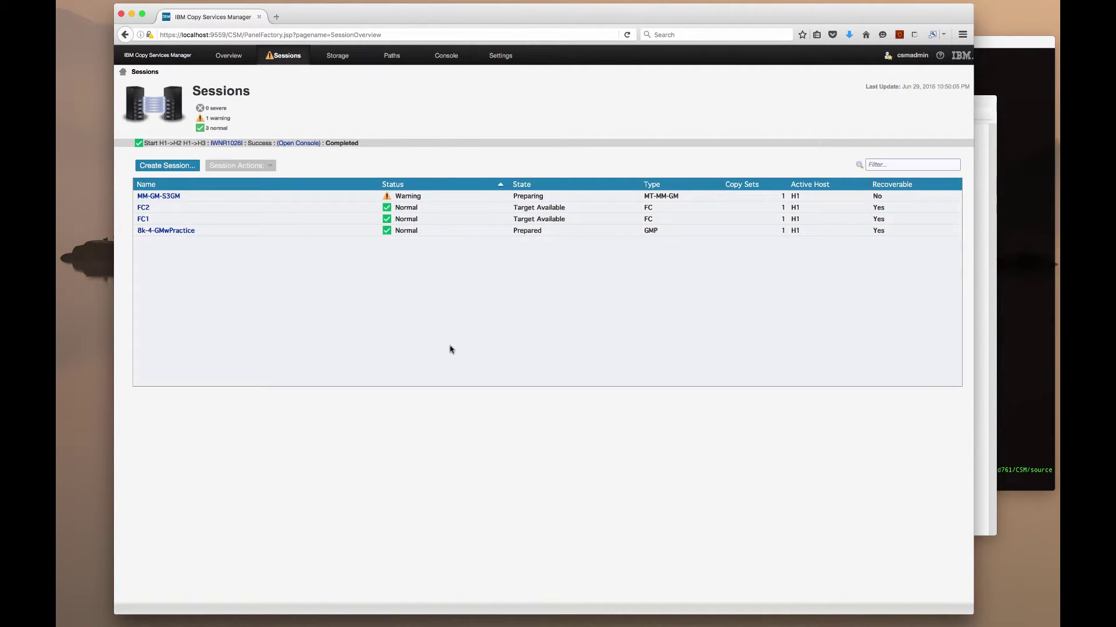
click(174, 230)
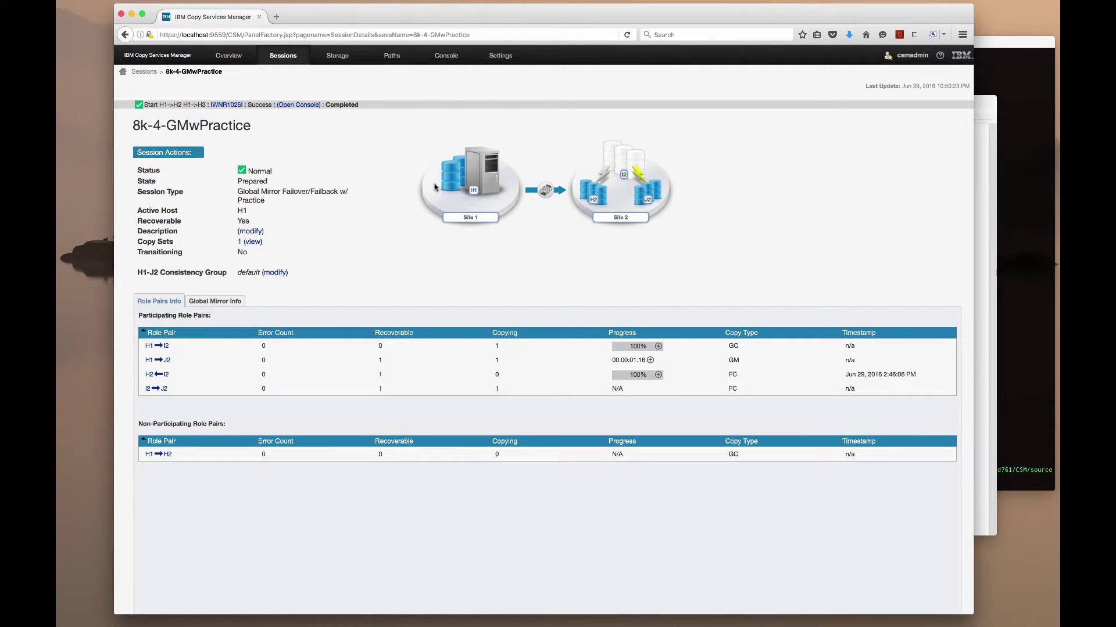
Set the H2-I2 FlashCopy to Persistent and Incremental in 8k-4-GMwPractice properties and save
click(193, 153)
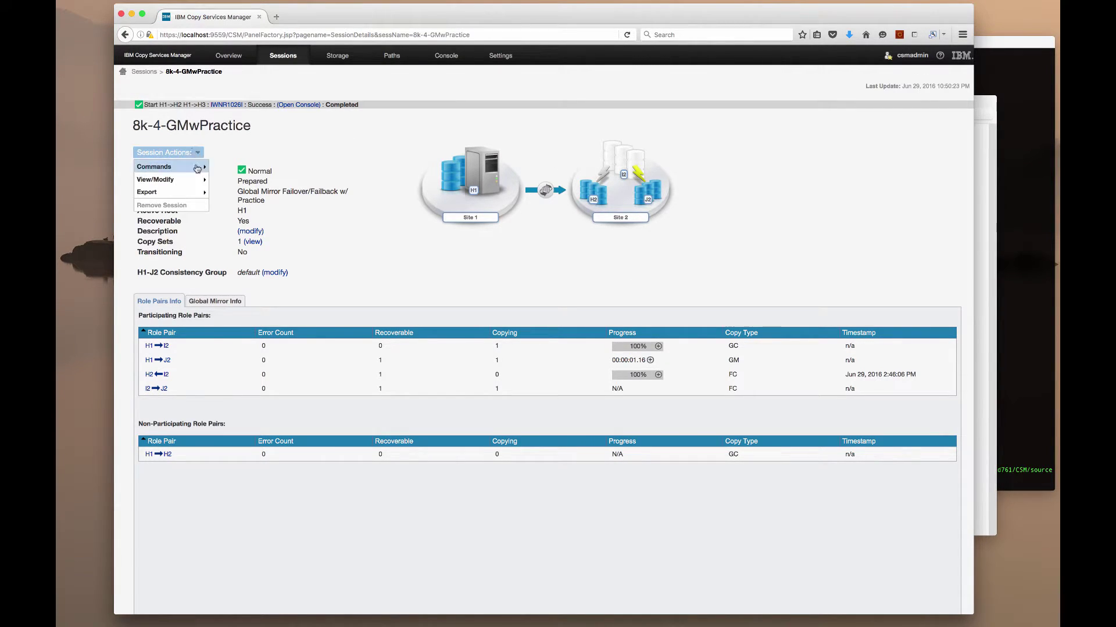
mouse_move(198, 179)
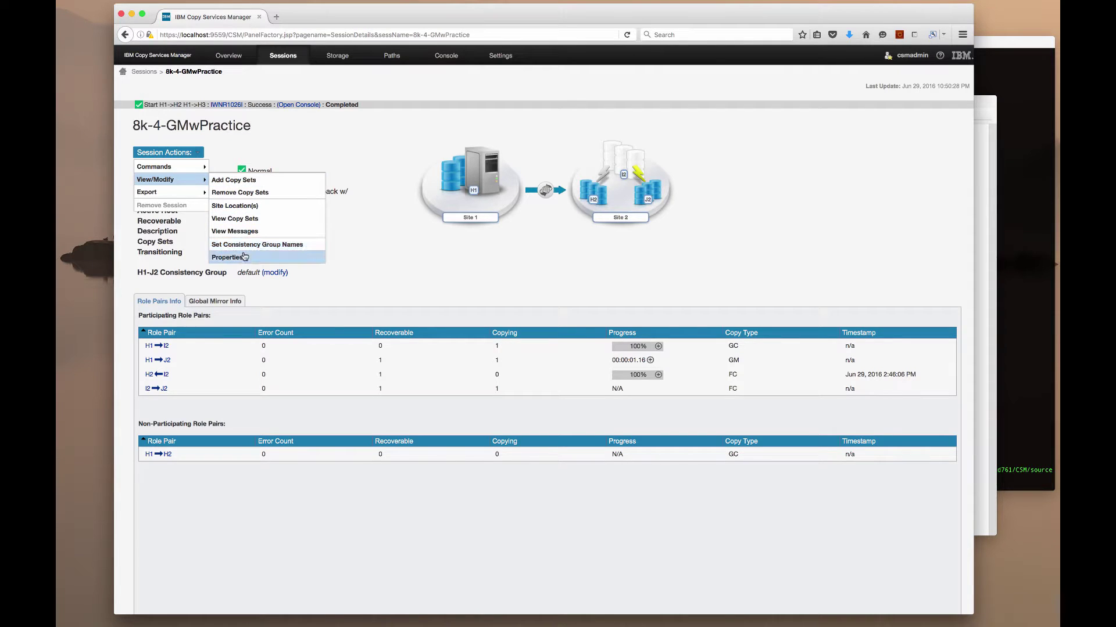
click(242, 257)
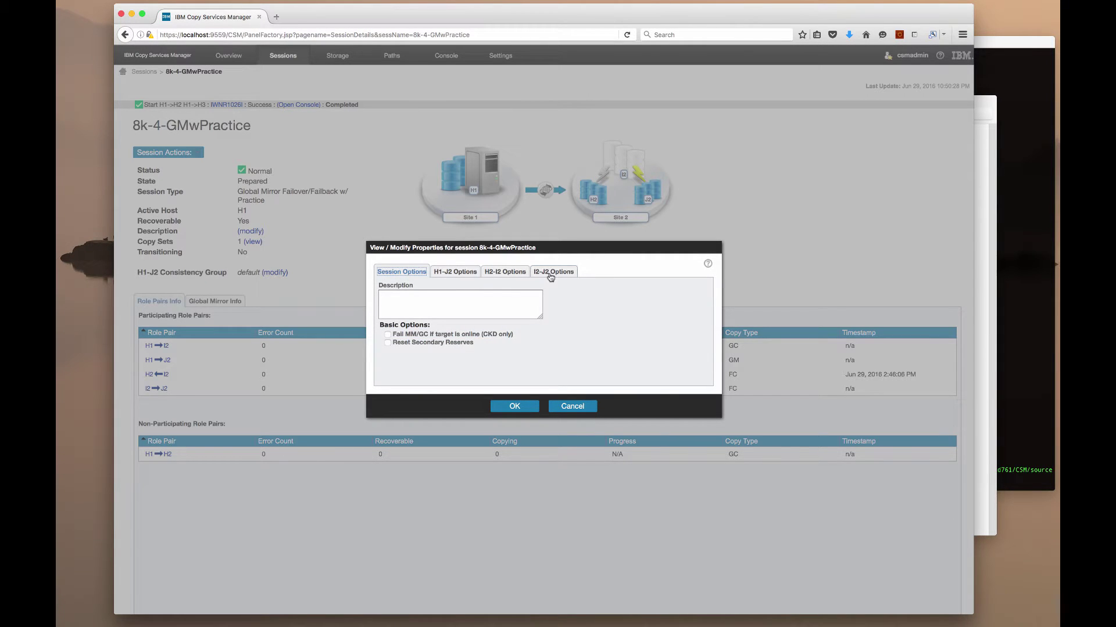
click(552, 275)
click(496, 275)
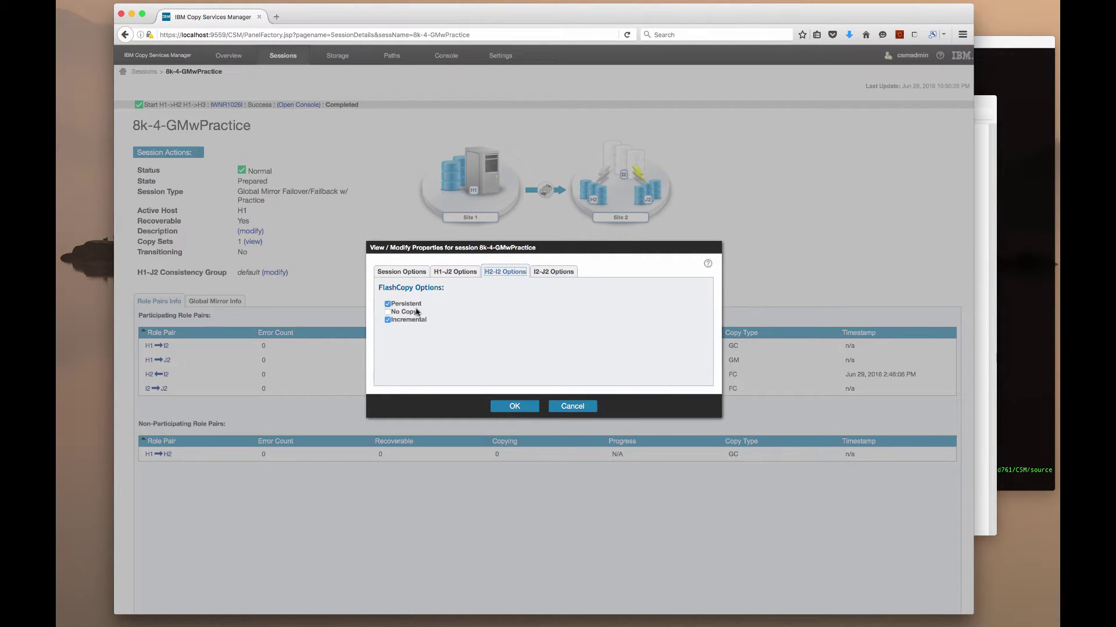
click(515, 406)
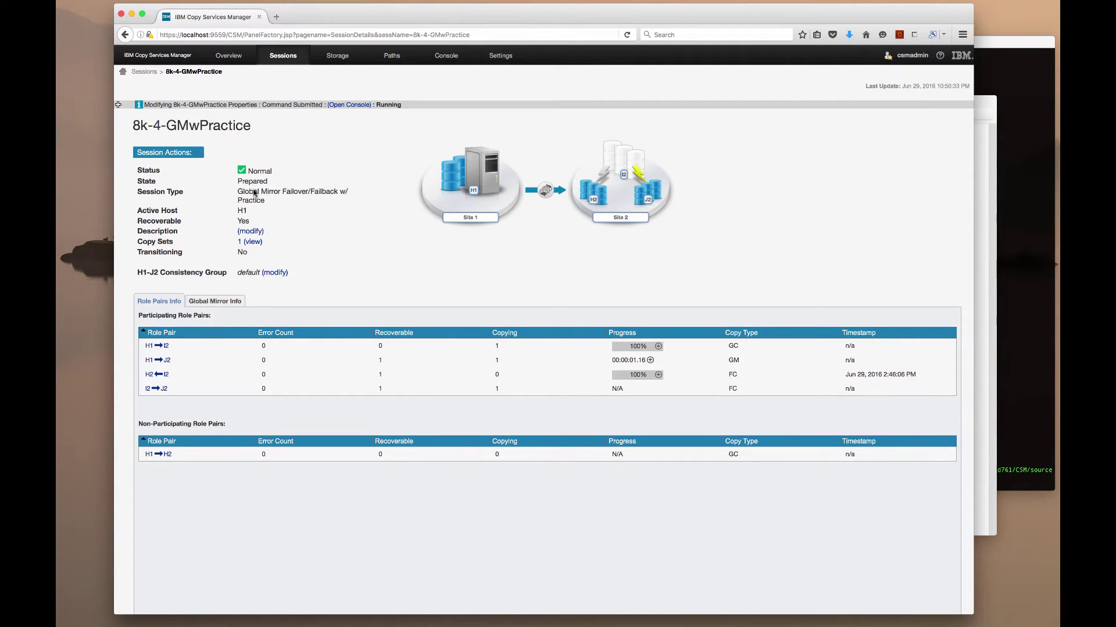
click(183, 153)
Flash the 8k-4-GMwPractice session, then dismiss the new-mail notification
mouse_move(186, 174)
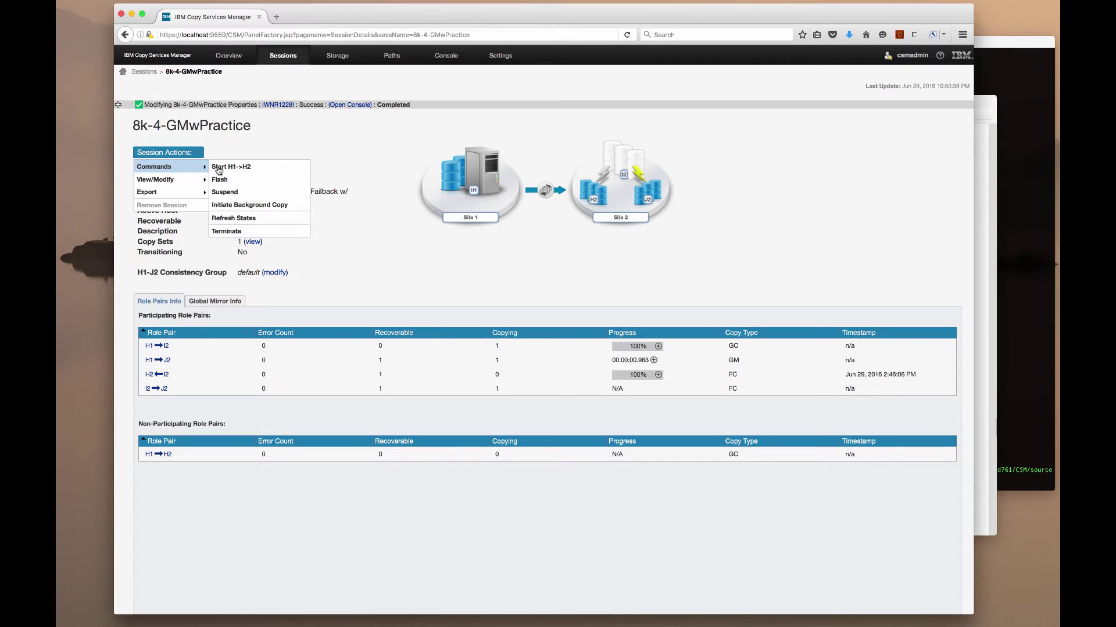
click(229, 179)
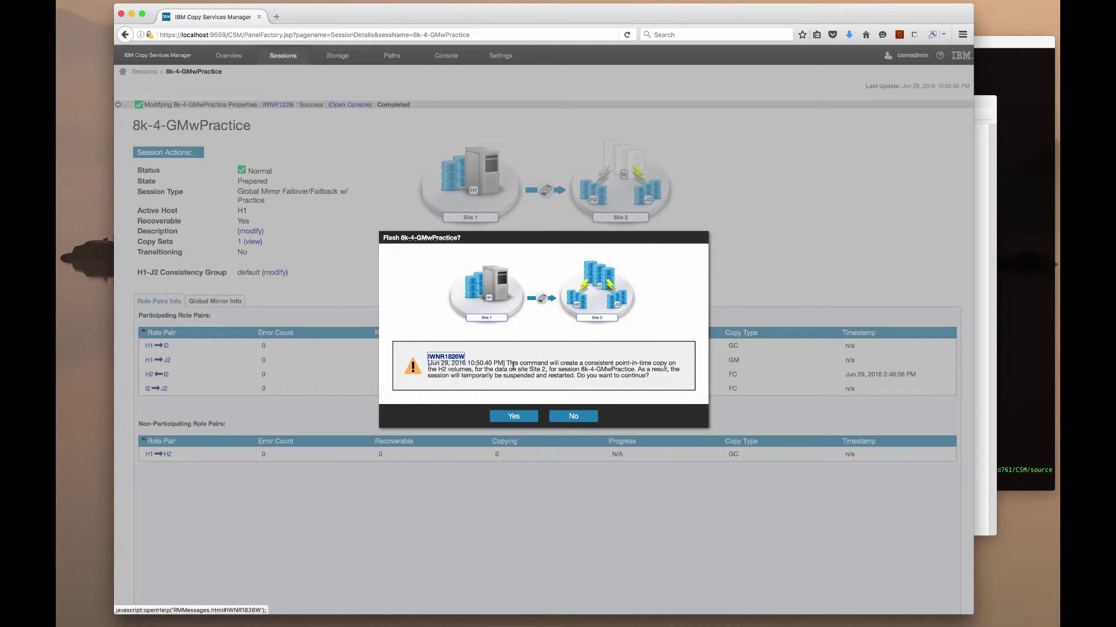
click(521, 416)
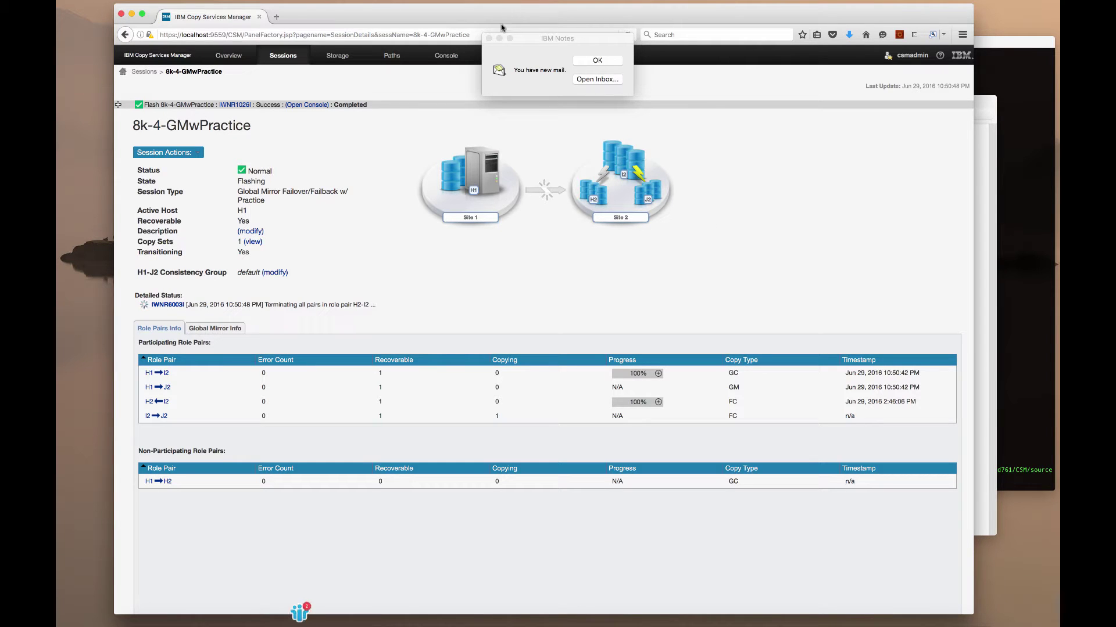
click(597, 60)
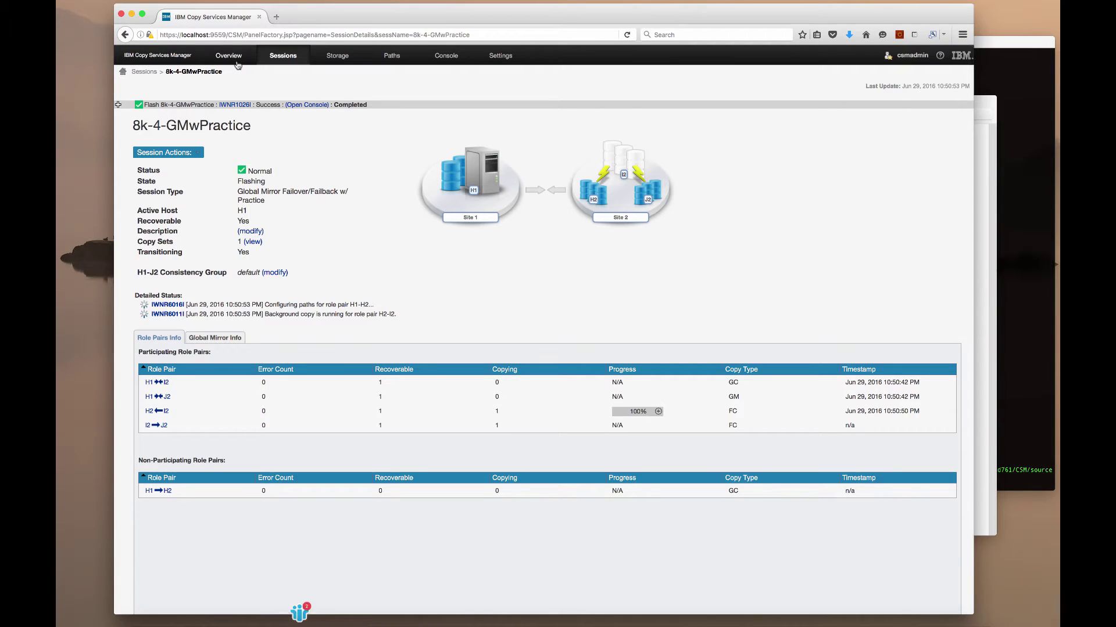
Open MM-GM-S3GM from the Sessions list and run the Suspend command
click(143, 71)
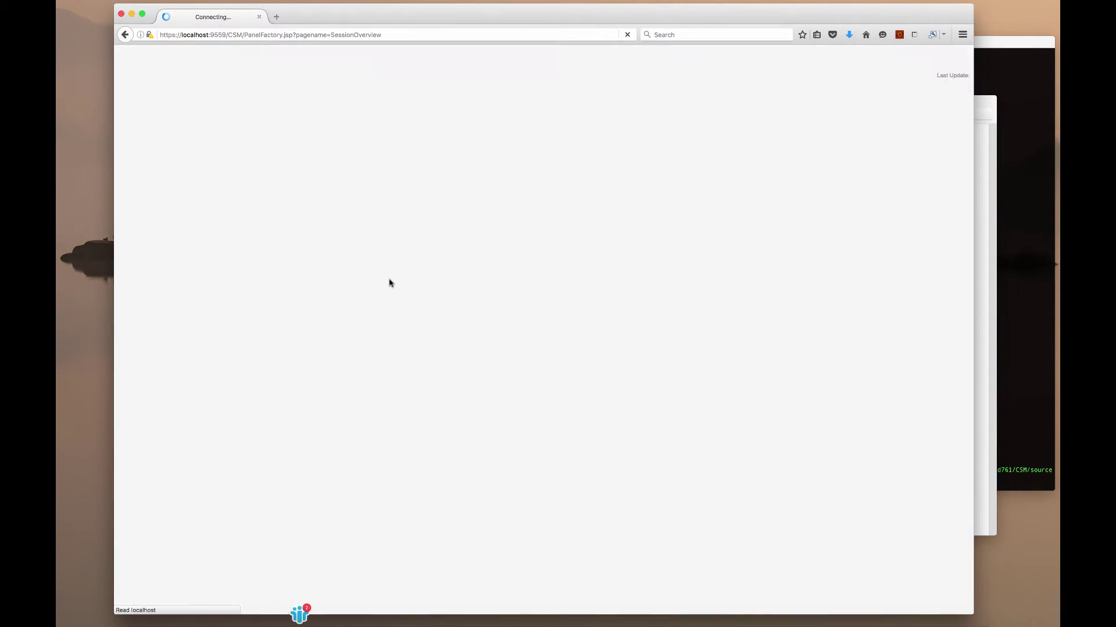
click(167, 232)
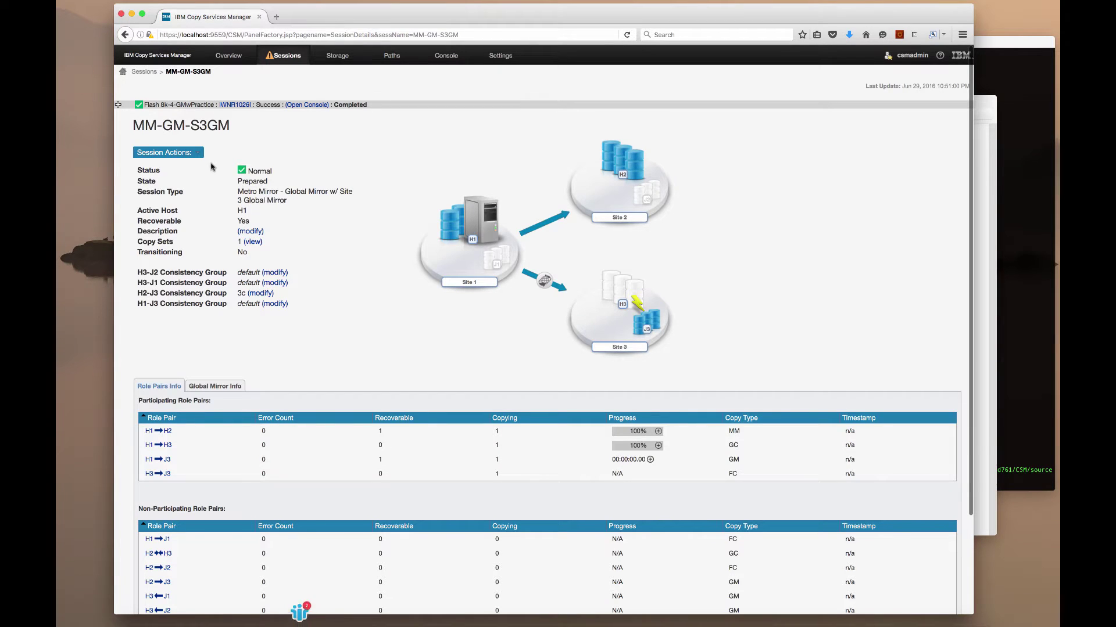
click(196, 154)
mouse_move(201, 166)
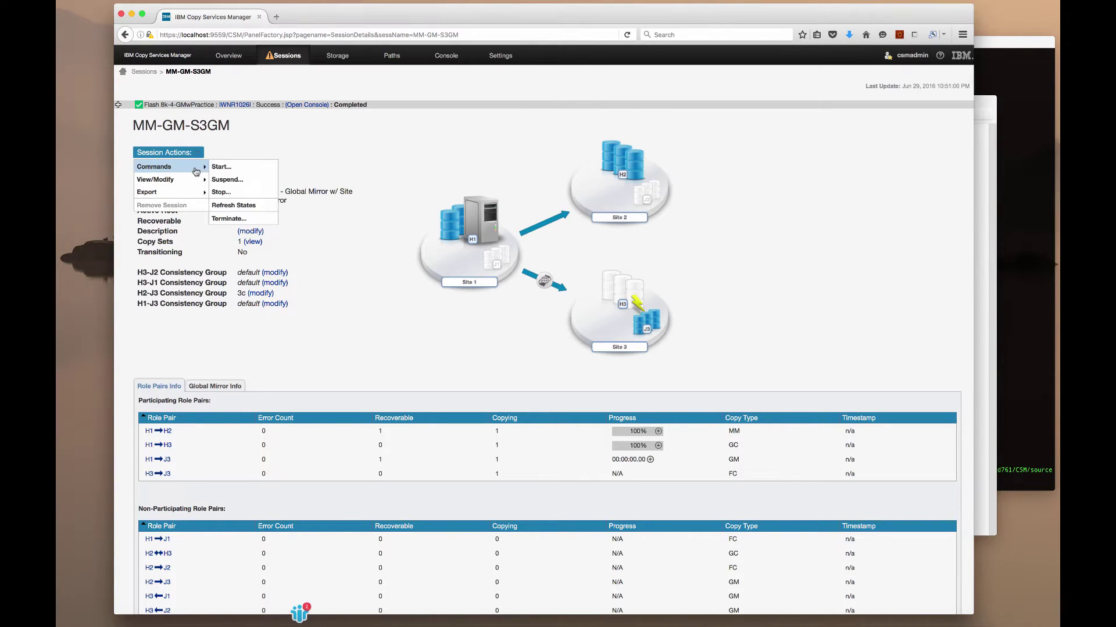
click(230, 179)
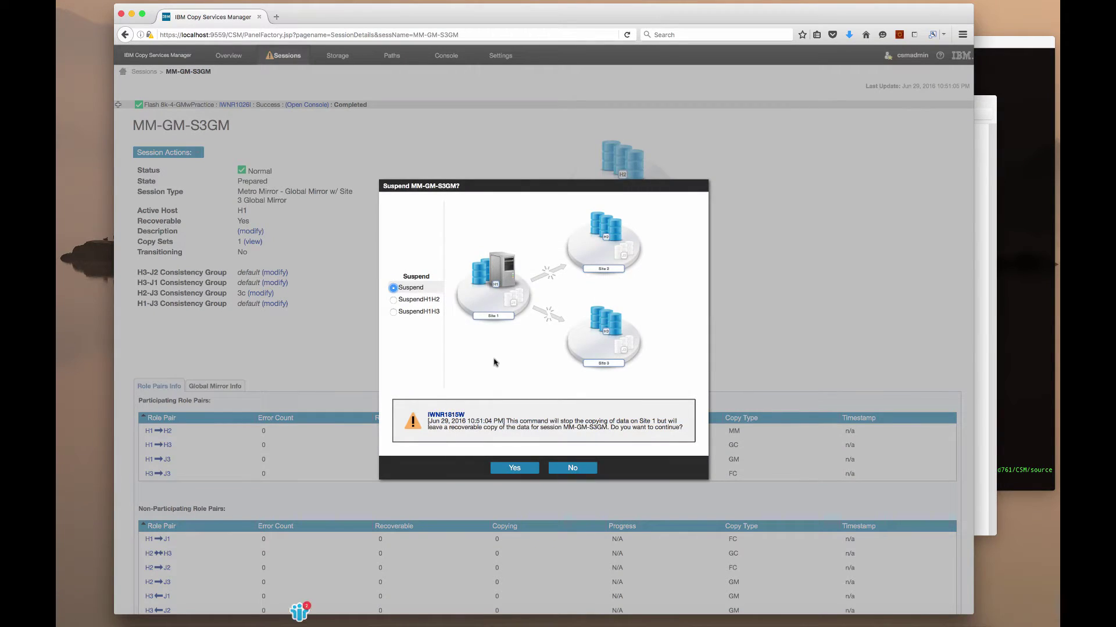
click(512, 469)
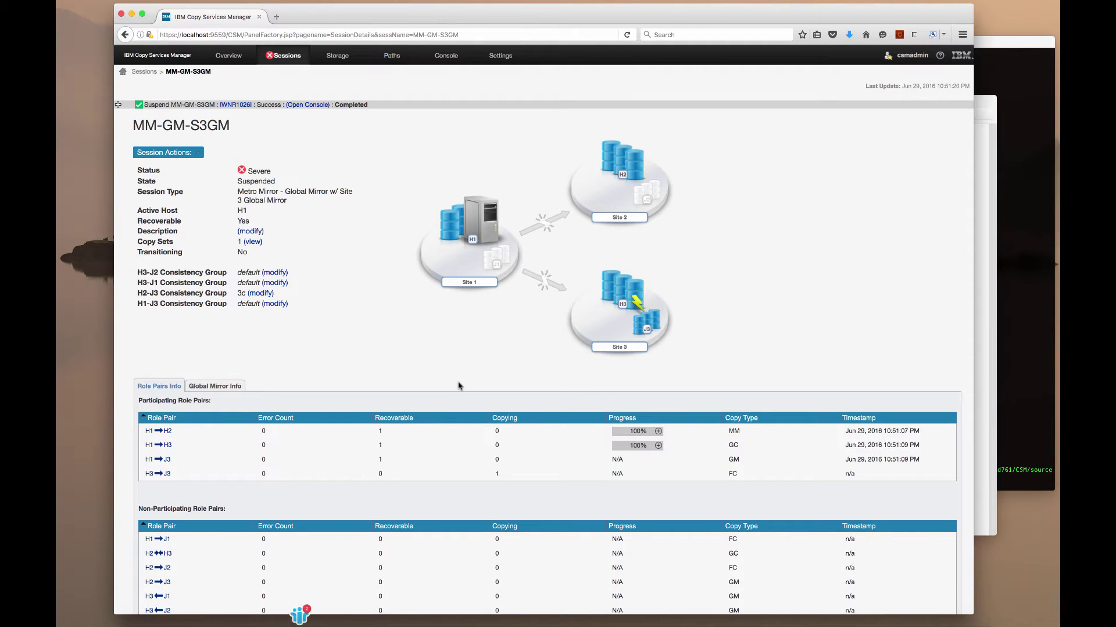
Recover MM-GM-S3GM to Site 3 using the RecoverH3 option
click(174, 152)
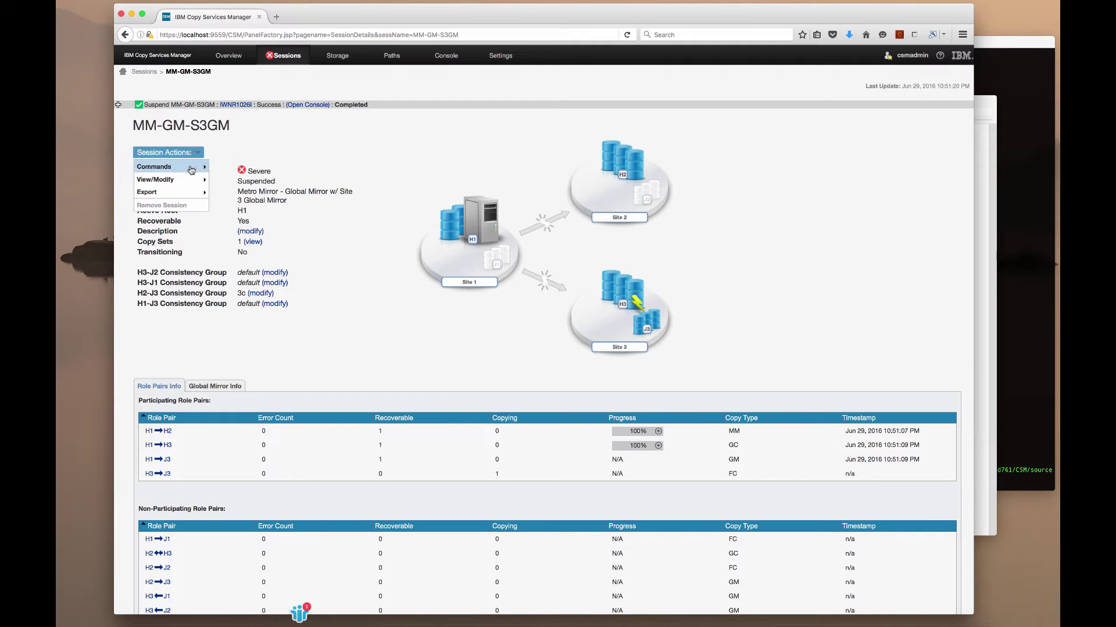
mouse_move(191, 169)
click(237, 192)
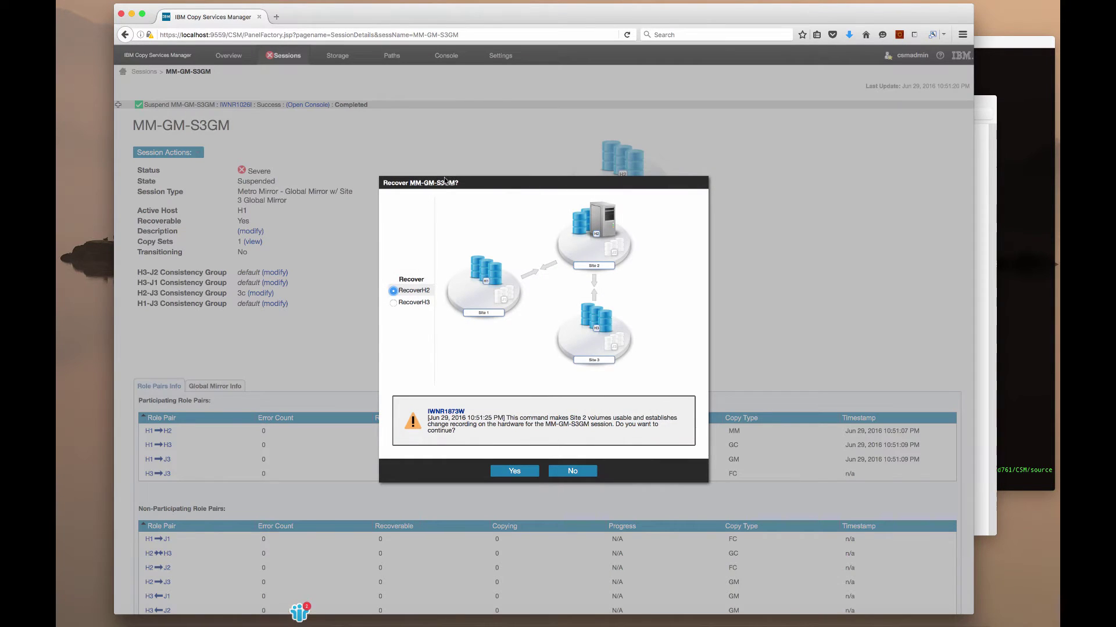
click(394, 304)
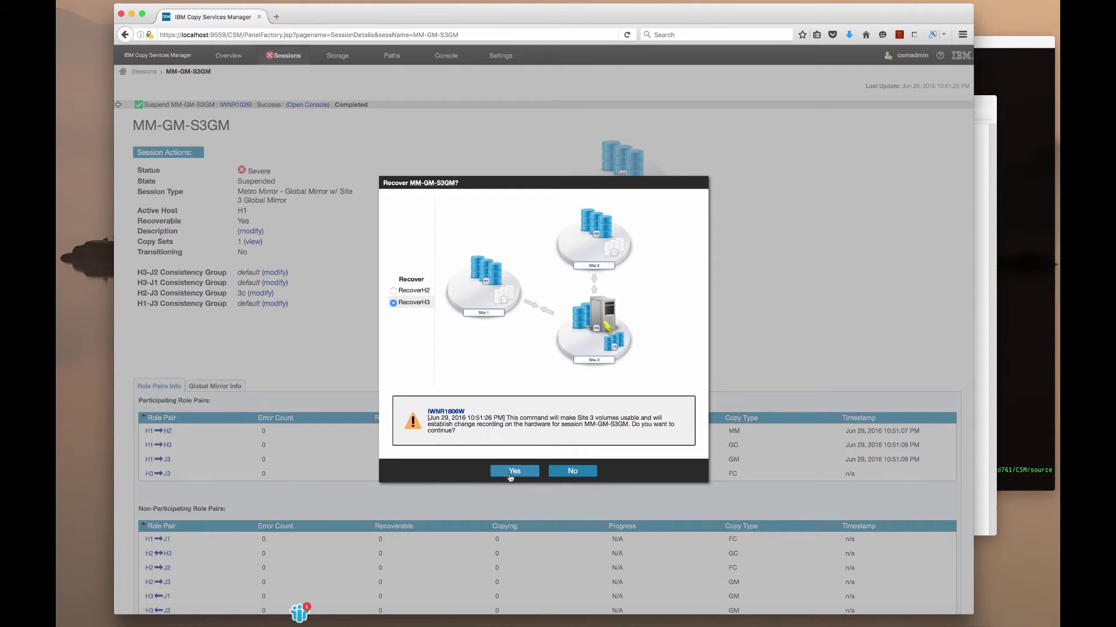
click(510, 471)
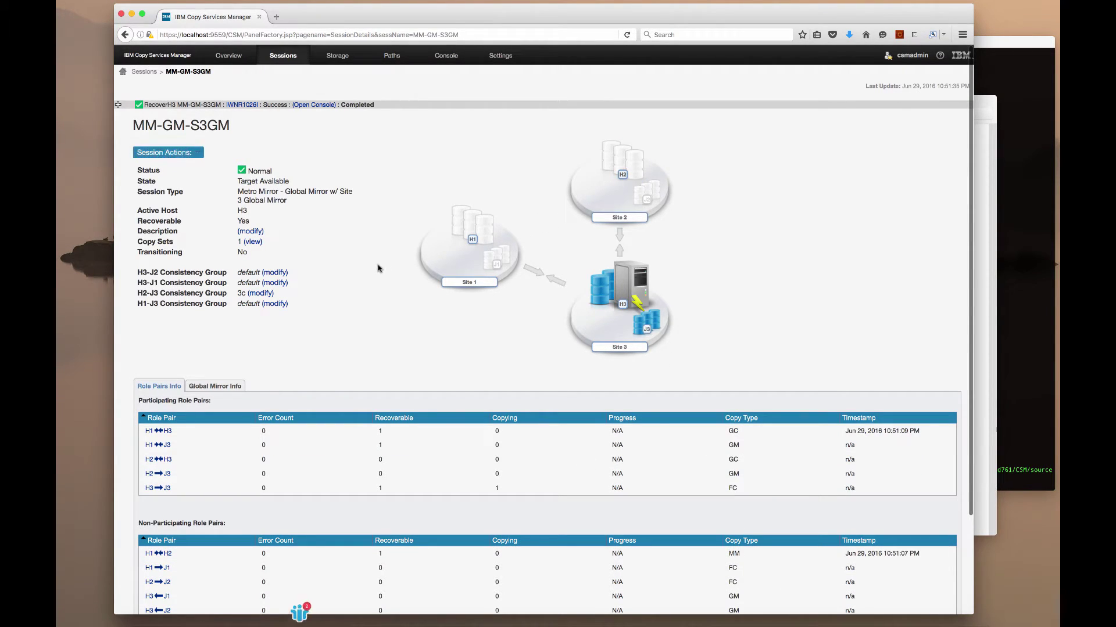
Confirm production at Site 3 for MM-GM-S3GM
click(197, 153)
click(217, 168)
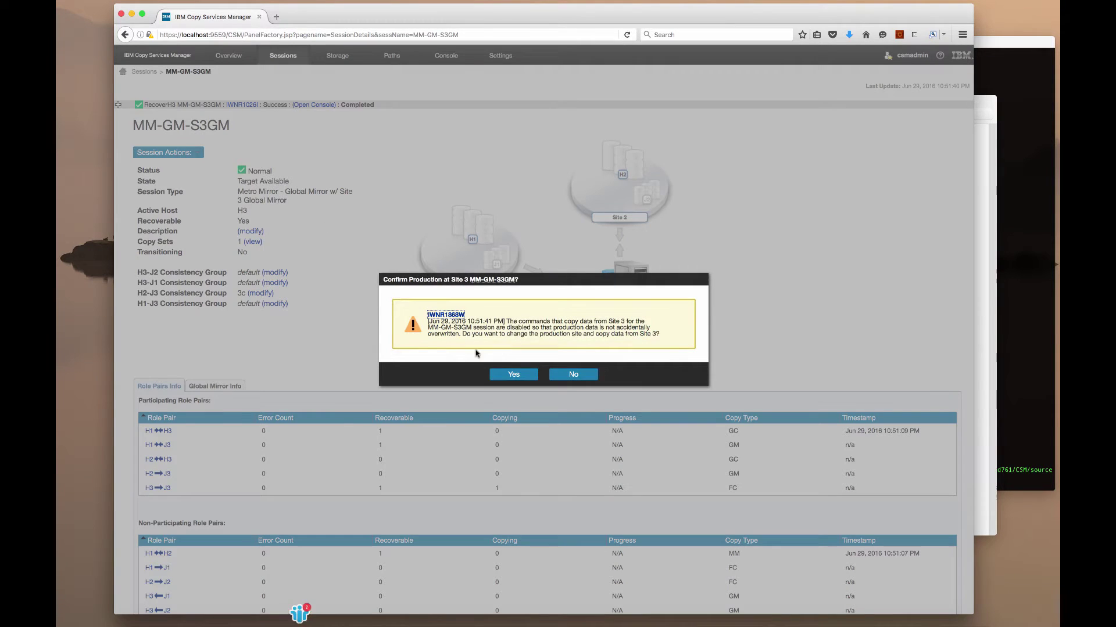
click(514, 375)
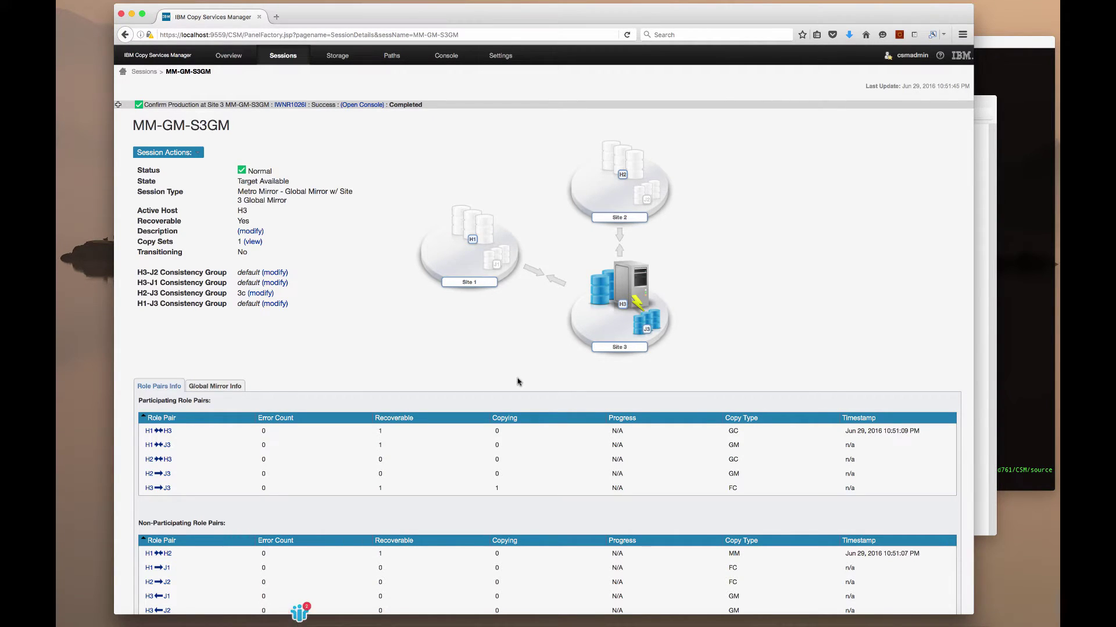
Restart MM-GM-S3GM choosing the StartGM H3->H1->H2 option
click(196, 153)
mouse_move(194, 169)
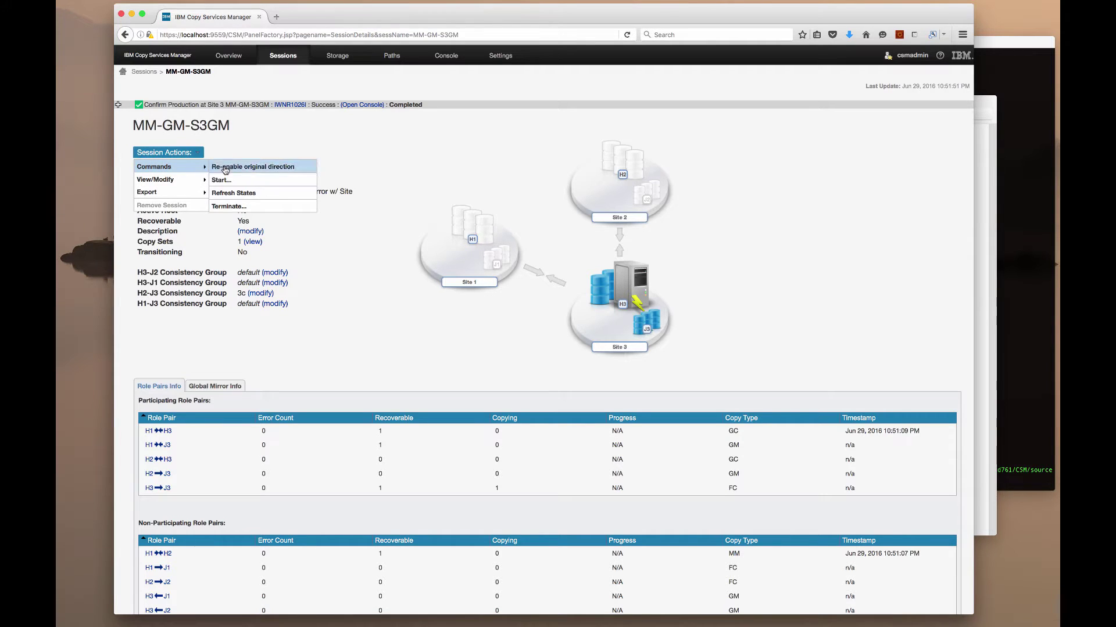
click(227, 182)
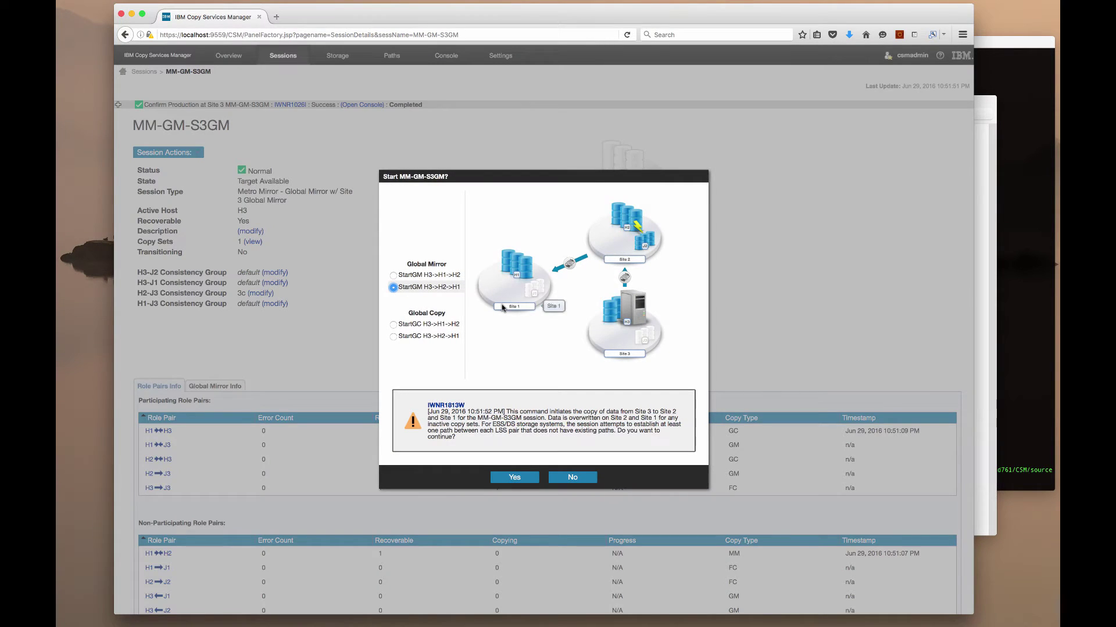
click(394, 324)
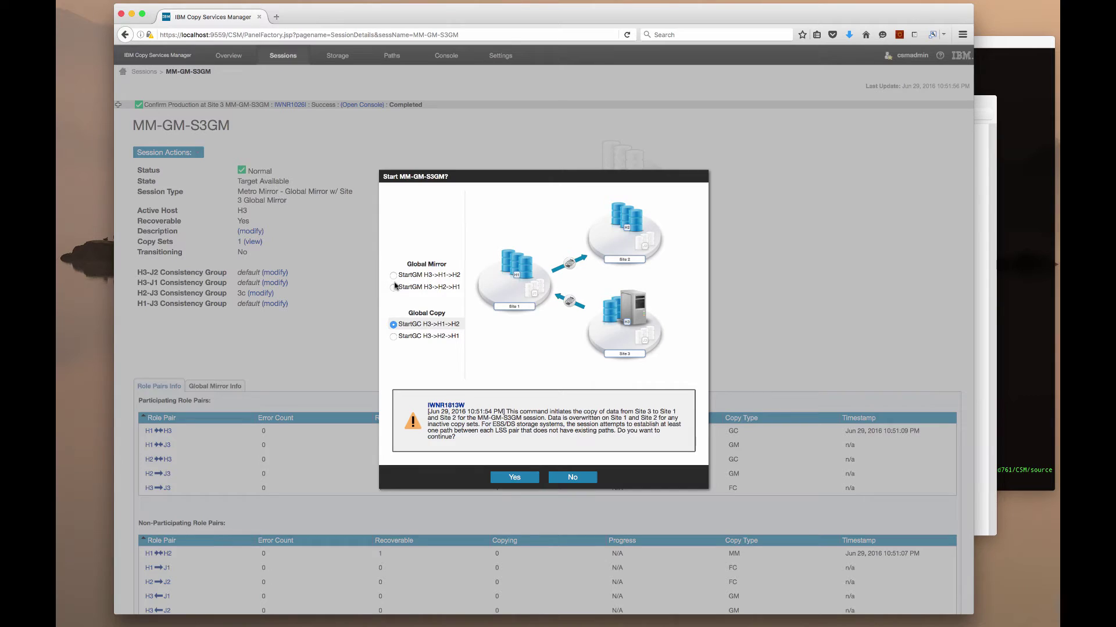
click(394, 288)
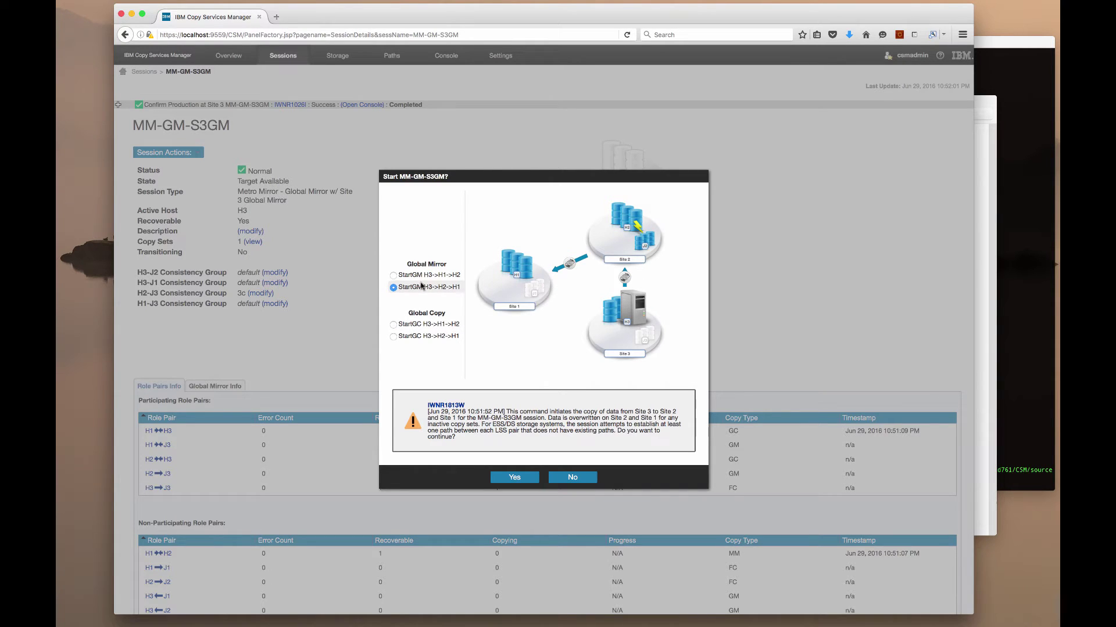
click(393, 275)
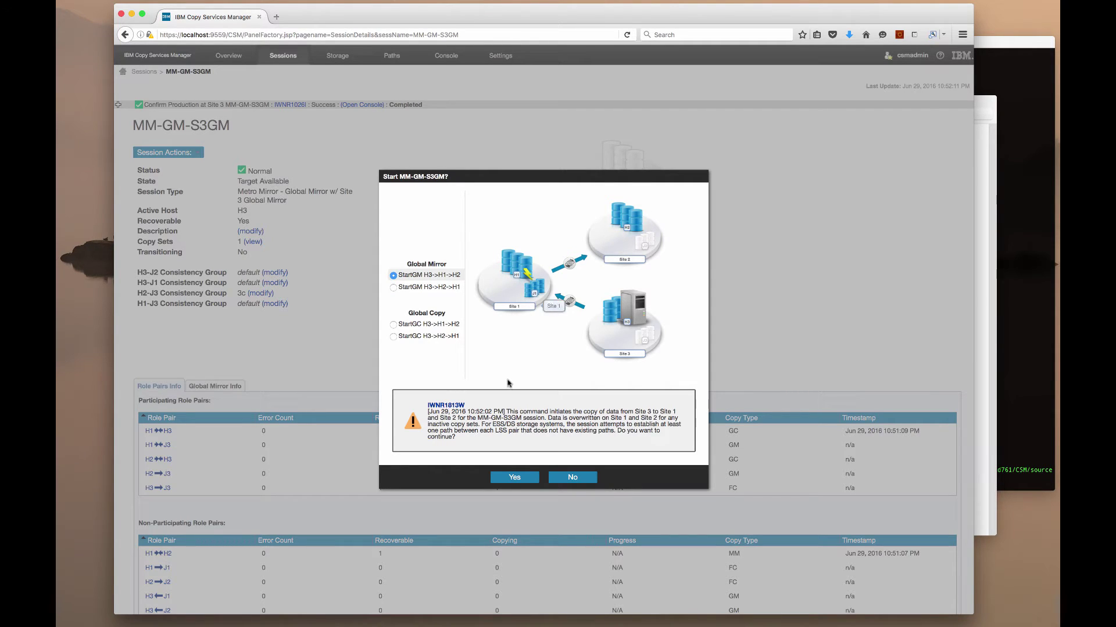
click(510, 478)
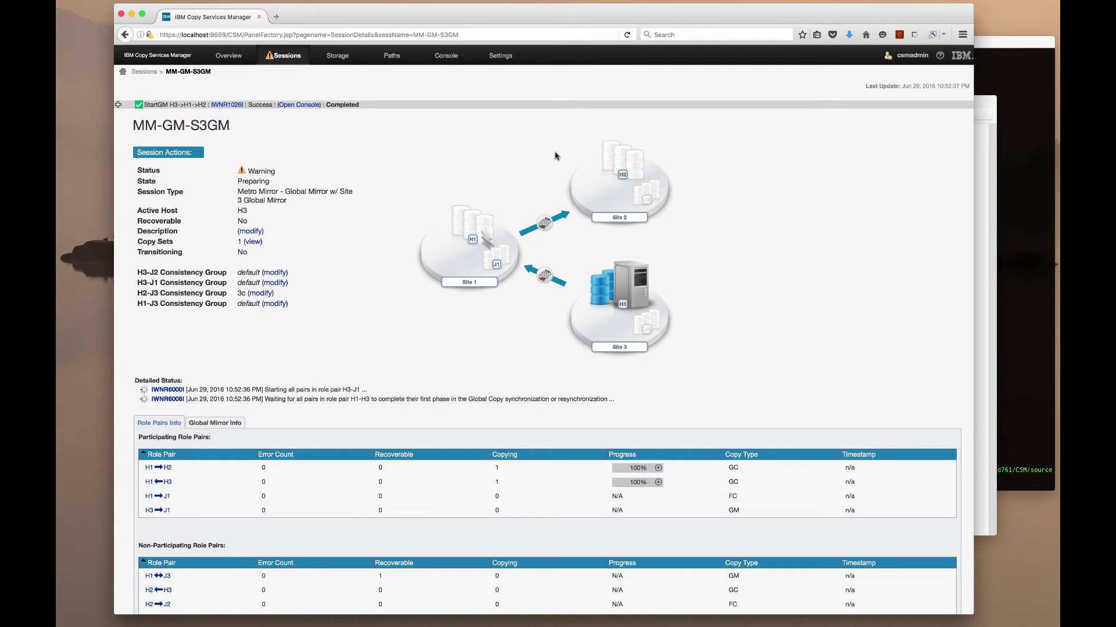
Refresh MM-GM-S3GM to check it is Normal, Prepared, then bring the What's New slide forward
click(627, 36)
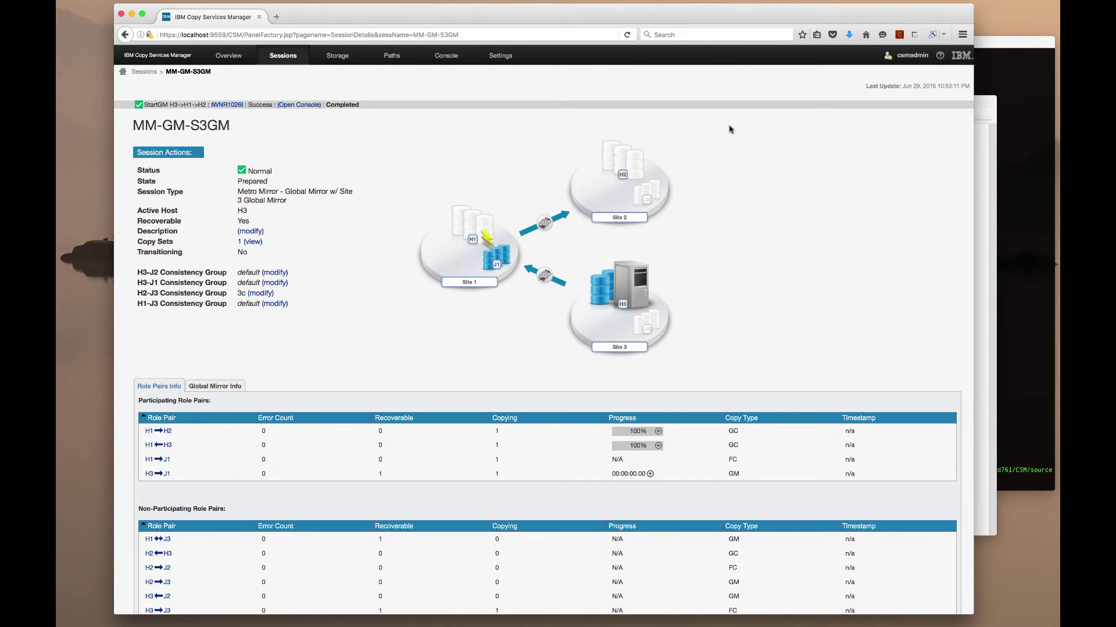
click(194, 153)
mouse_move(175, 167)
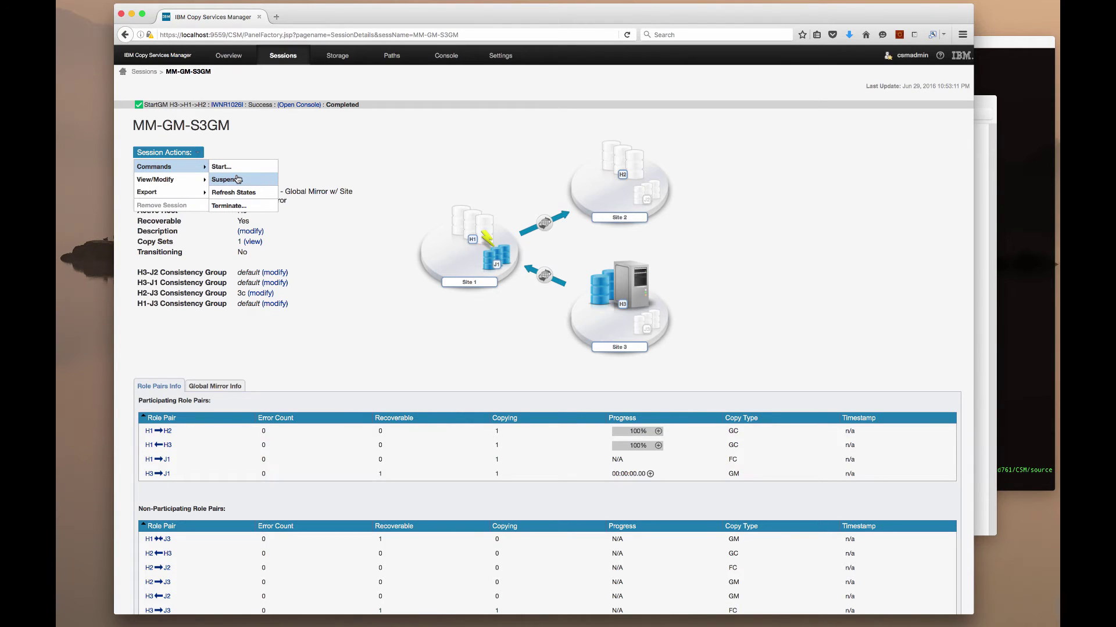
click(374, 211)
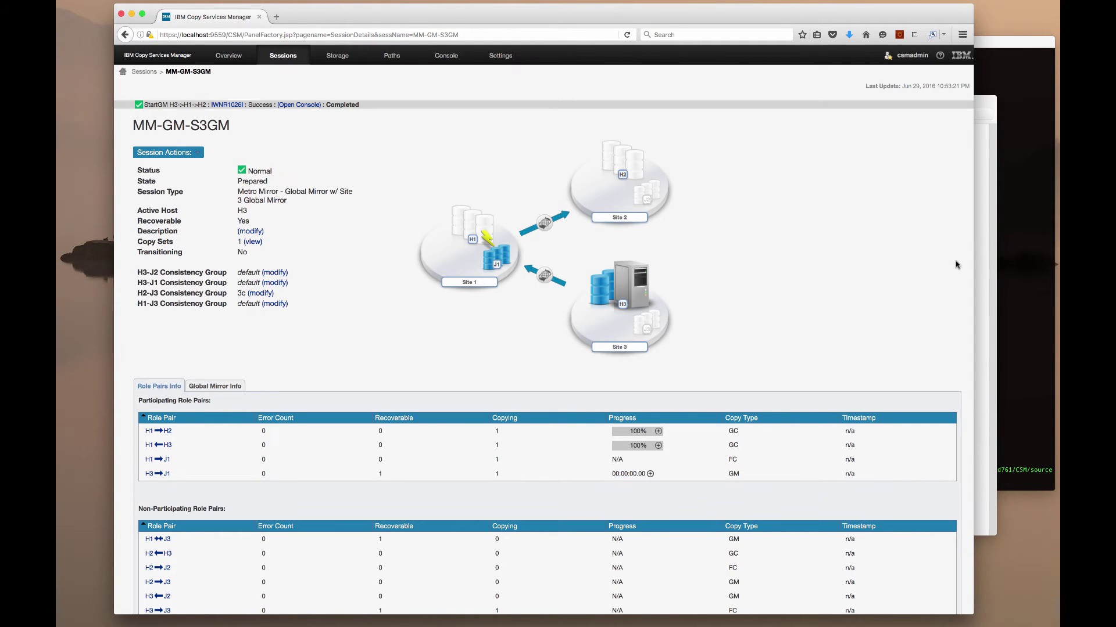
click(979, 304)
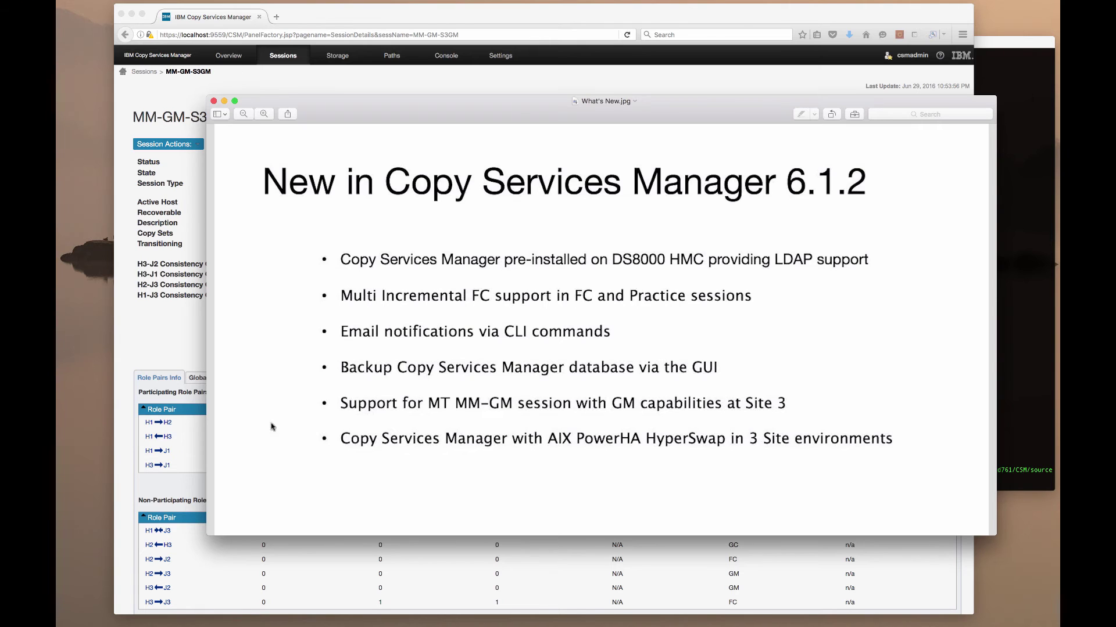
click(153, 300)
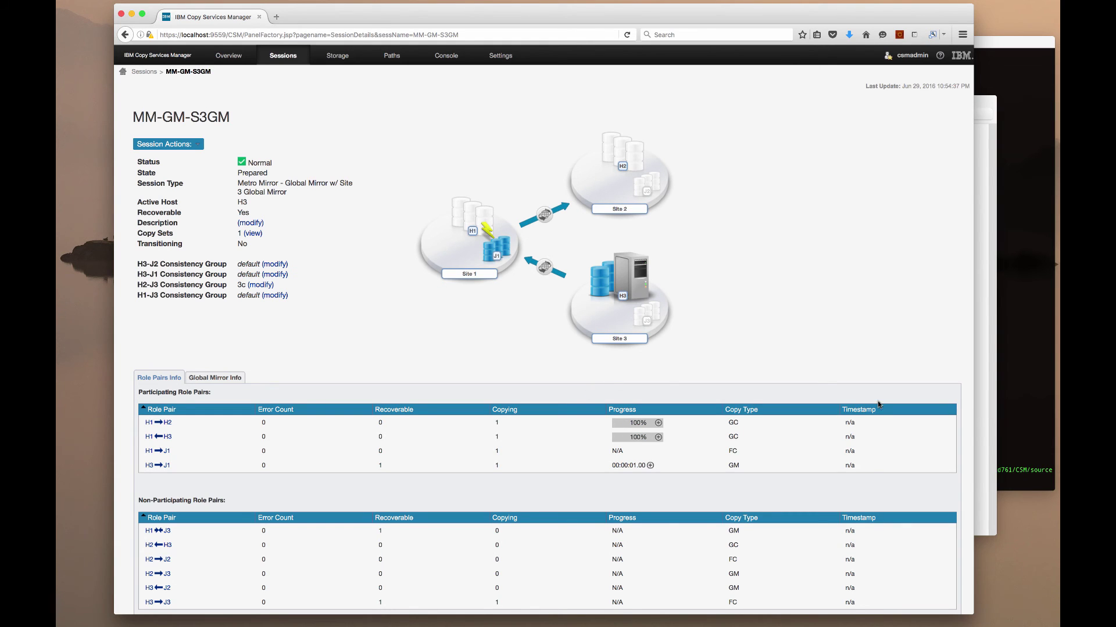
click(979, 391)
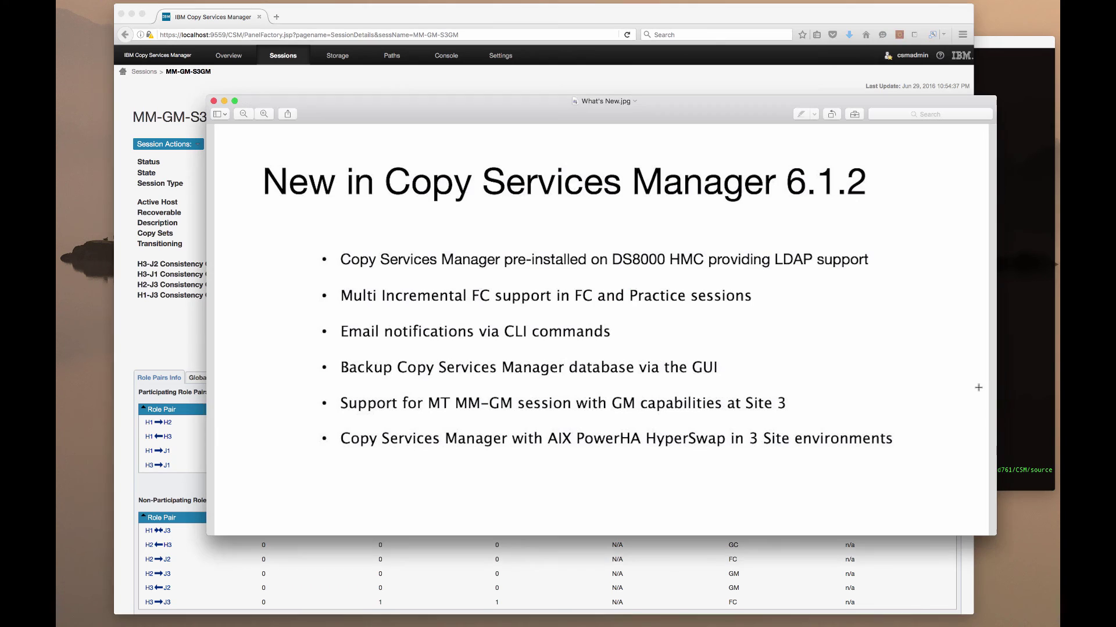